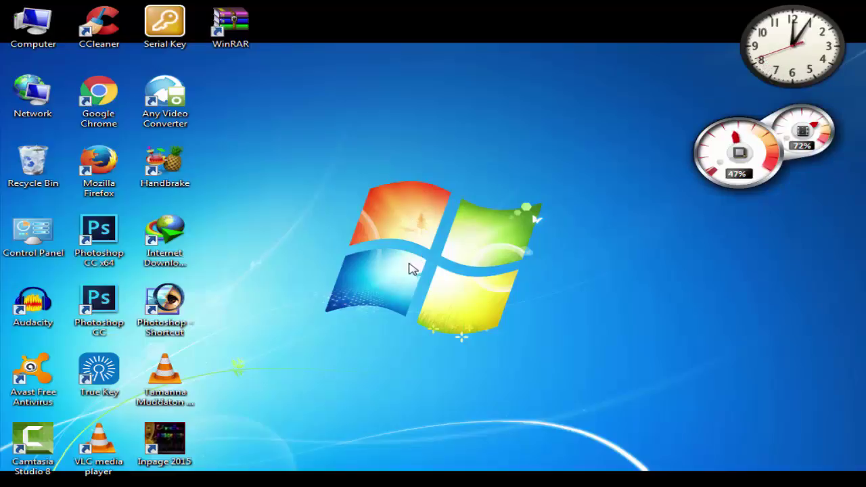
Step: Launch Camtasia Studio 8 and answer the Windows performance prompt by keeping the current color scheme and not showing the message again
{"action": "left_click", "coordinate": [37, 455]}
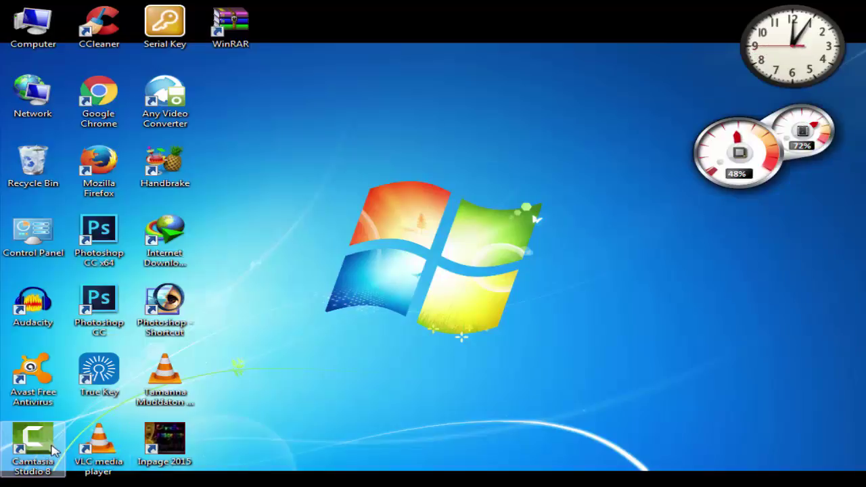
{"action": "left_click", "coordinate": [276, 386]}
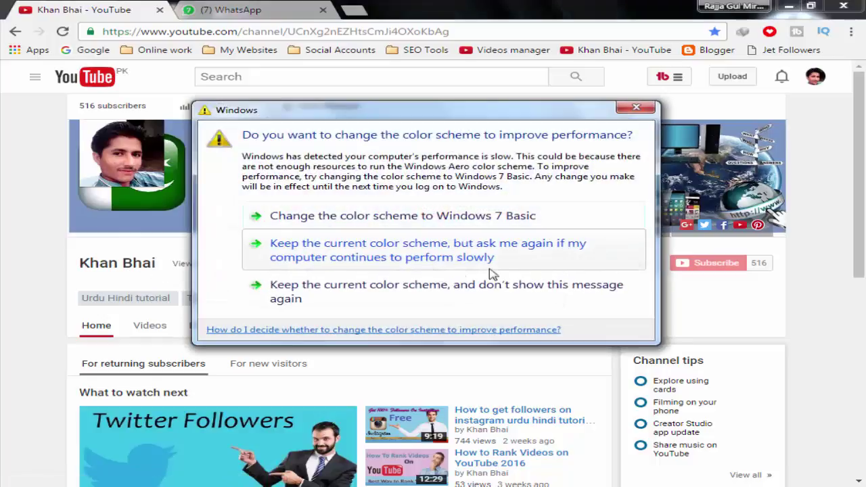
{"action": "left_click", "coordinate": [428, 295]}
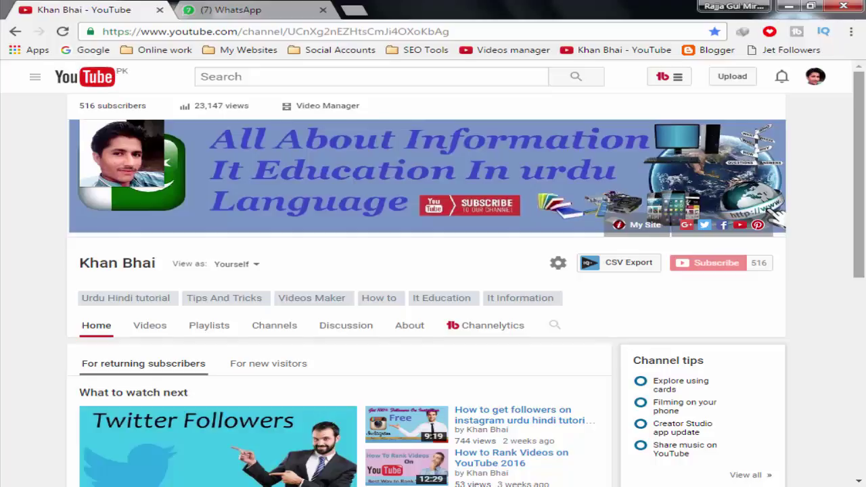
{"action": "mouse_move", "coordinate": [861, 237]}
{"action": "left_mouse_down"}
{"action": "mouse_move", "coordinate": [860, 270]}
{"action": "mouse_move", "coordinate": [861, 236]}
{"action": "left_mouse_up"}
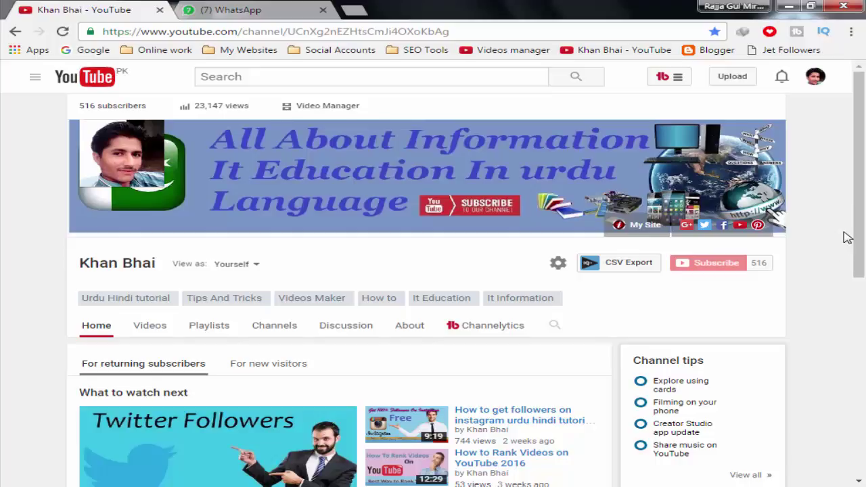
Step: Switch to WhatsApp Web and look through the videos shared in the open group chat
{"action": "left_click", "coordinate": [299, 15]}
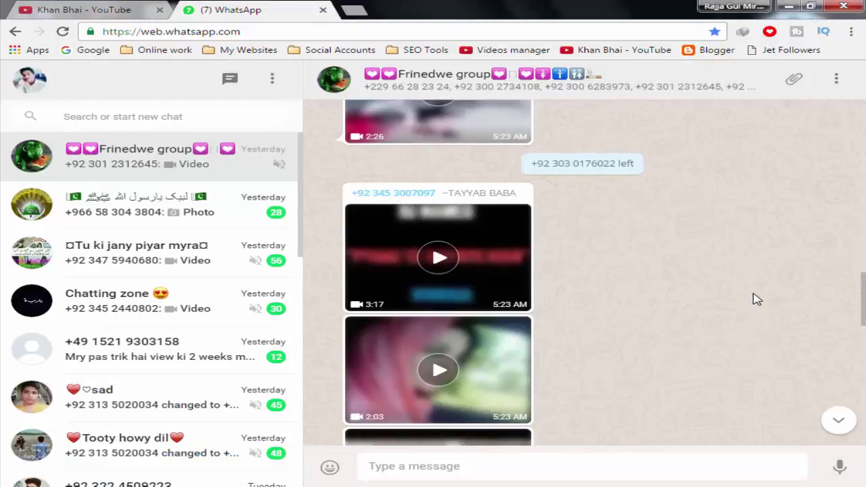
{"action": "scroll", "coordinate": [748, 291], "scroll_direction": "down", "scroll_amount": 3}
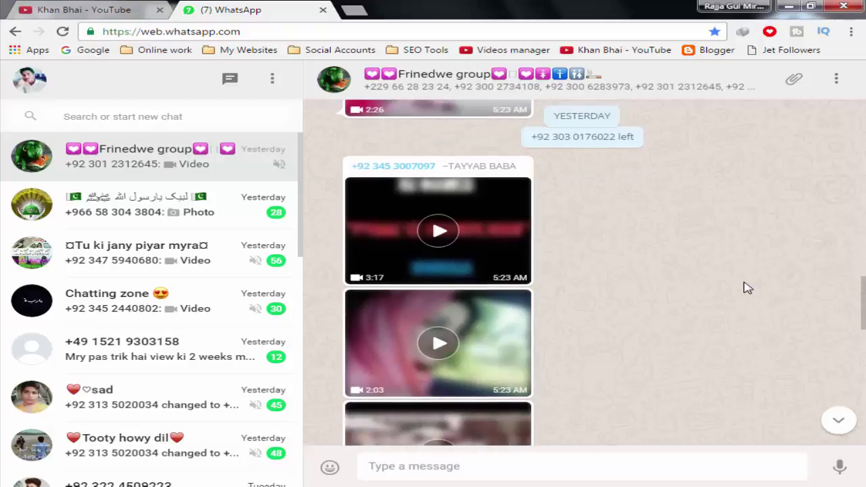
{"action": "scroll", "coordinate": [732, 267], "scroll_direction": "down", "scroll_amount": 6}
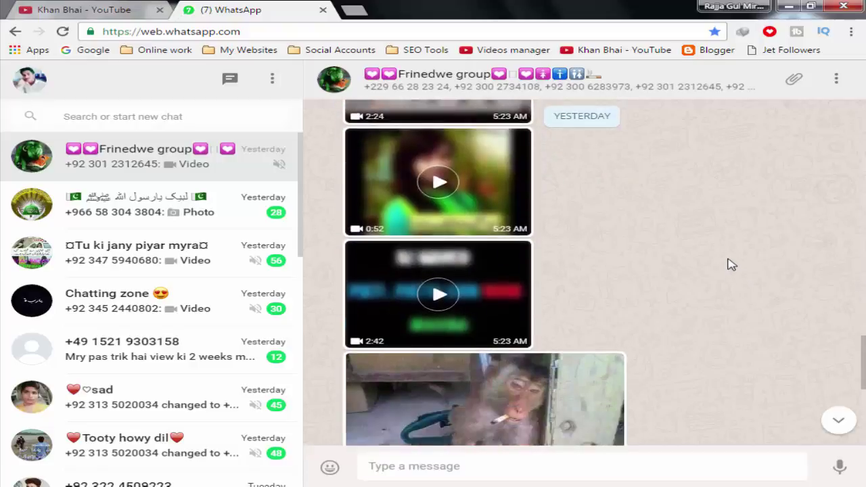
{"action": "scroll", "coordinate": [731, 265], "scroll_direction": "up", "scroll_amount": 2}
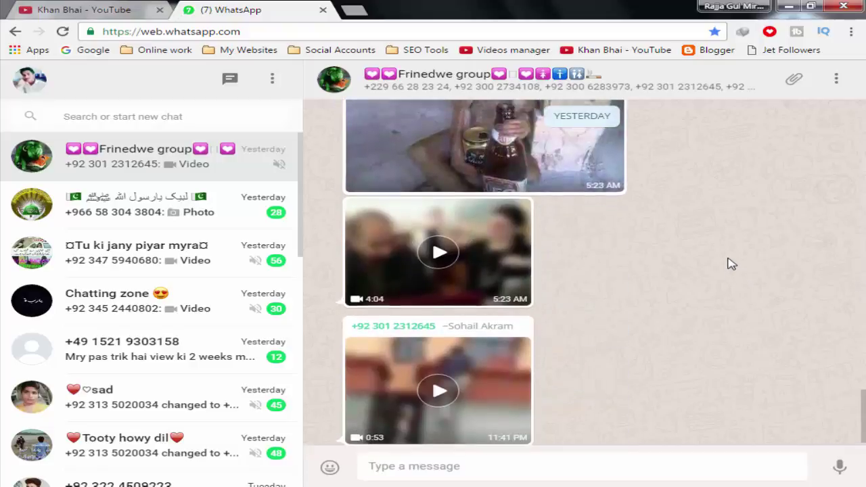
{"action": "scroll", "coordinate": [732, 269], "scroll_direction": "up", "scroll_amount": 10}
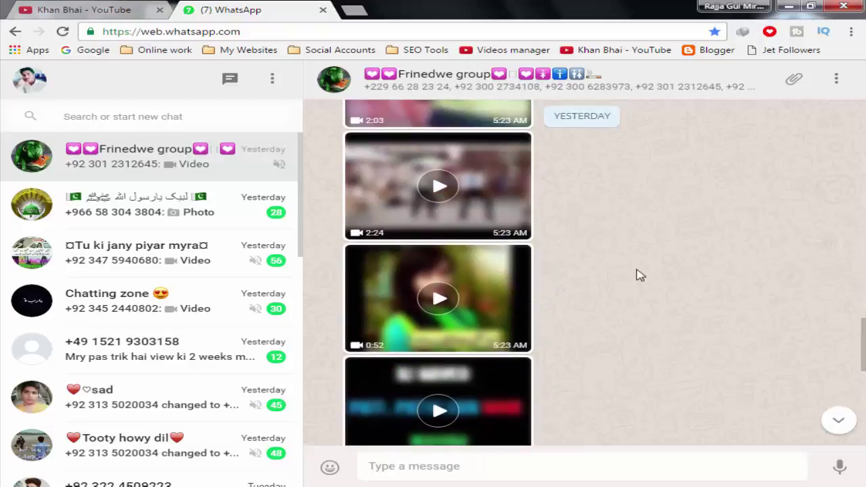
{"action": "scroll", "coordinate": [406, 257], "scroll_direction": "up", "scroll_amount": 6}
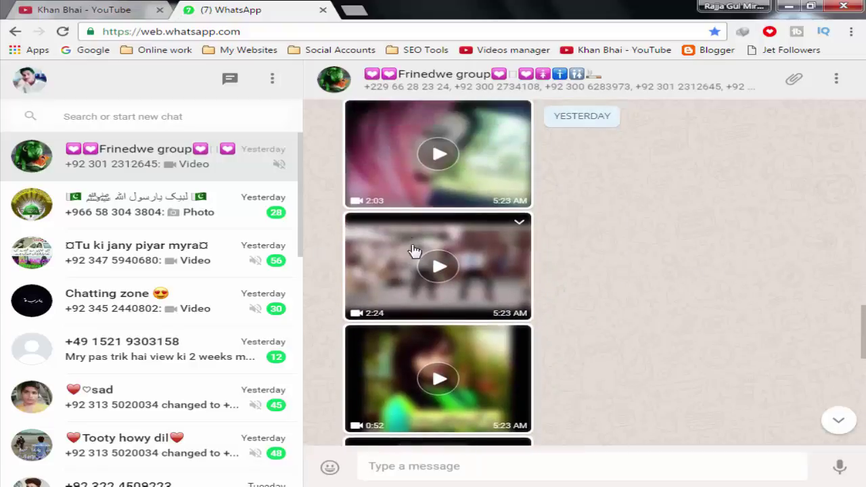
{"action": "scroll", "coordinate": [512, 285], "scroll_direction": "up", "scroll_amount": 8}
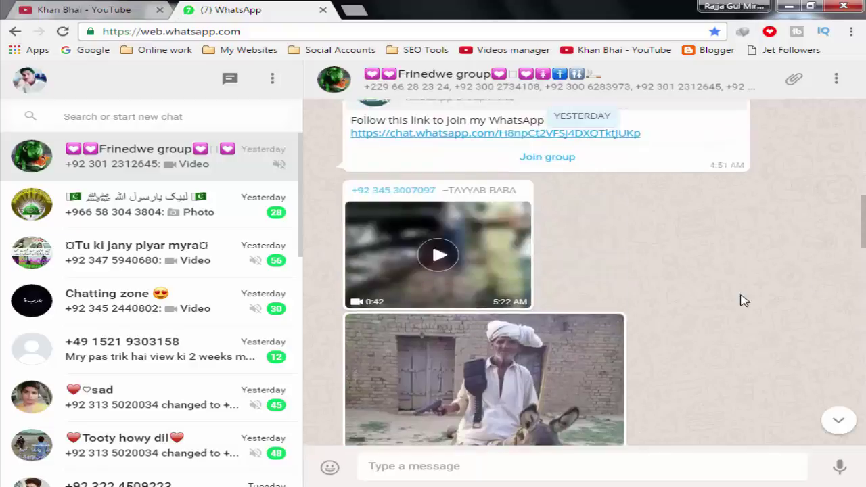
{"action": "scroll", "coordinate": [757, 312], "scroll_direction": "up", "scroll_amount": 8}
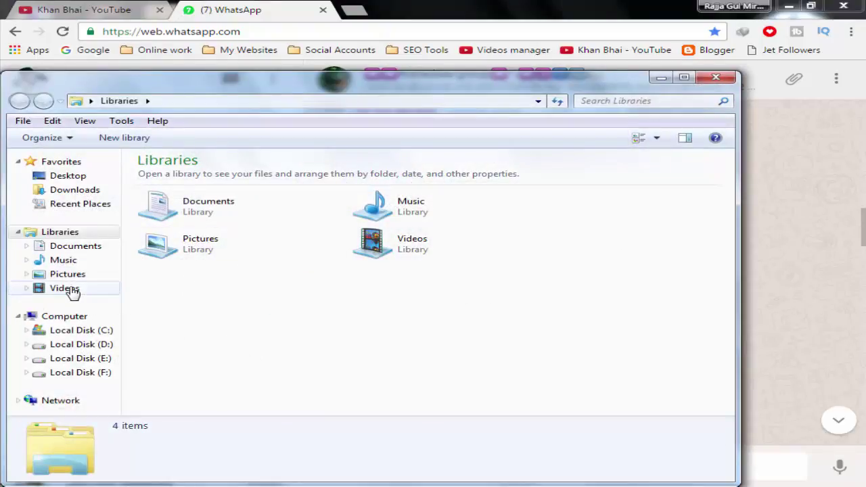
Step: Open the Videos library with the downloaded WhatsApp videos and bring its window up over Camtasia Studio
{"action": "left_click", "coordinate": [70, 290]}
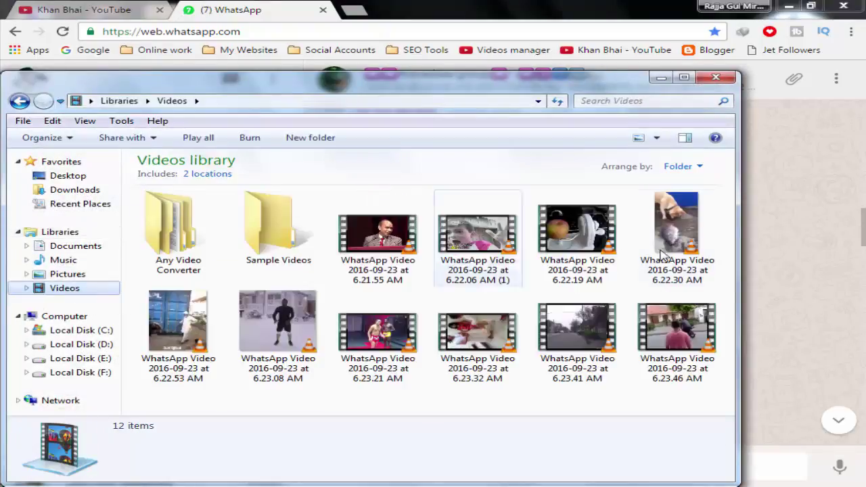
{"action": "left_click", "coordinate": [377, 236]}
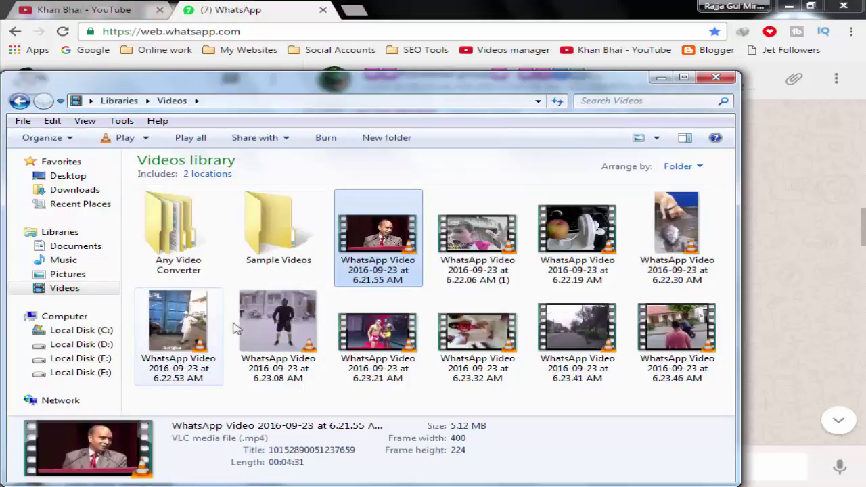
{"action": "left_click", "coordinate": [664, 80]}
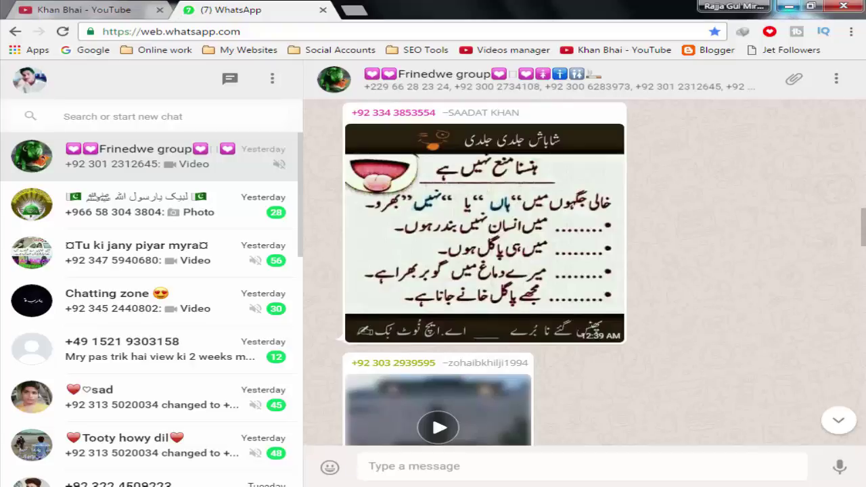
{"action": "left_click", "coordinate": [789, 7]}
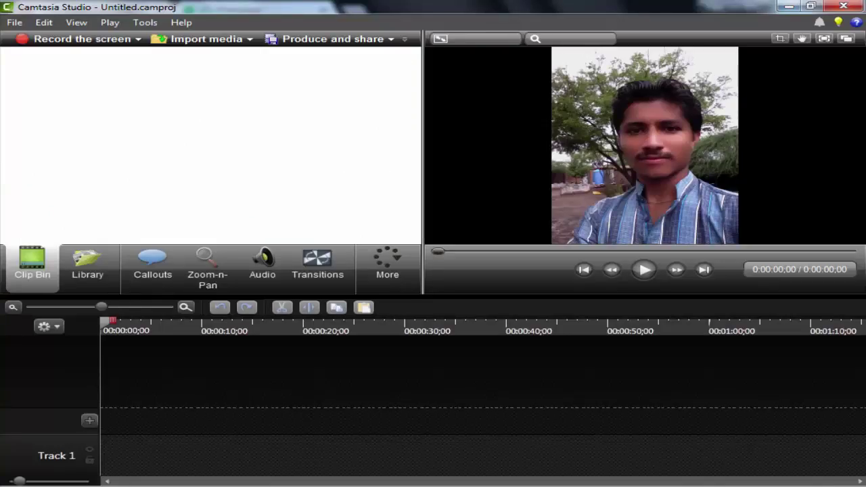
{"action": "left_click", "coordinate": [126, 419]}
{"action": "left_click", "coordinate": [463, 247]}
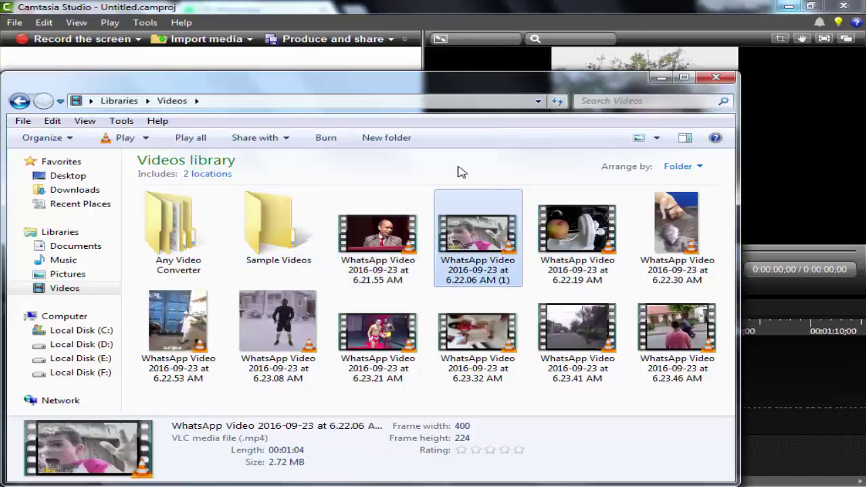
{"action": "left_click", "coordinate": [582, 237], "text": "ctrl"}
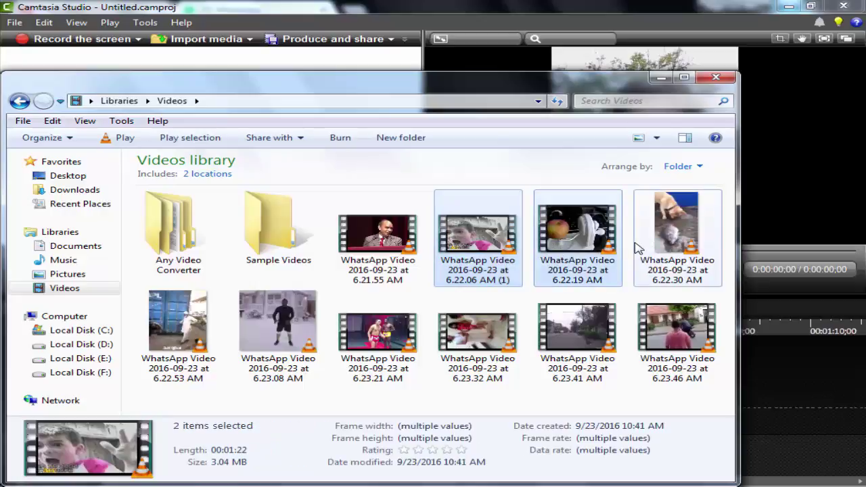
{"action": "left_click", "coordinate": [639, 244], "text": "ctrl"}
{"action": "left_click", "coordinate": [206, 324], "text": "ctrl"}
{"action": "left_click", "coordinate": [277, 324], "text": "ctrl"}
{"action": "left_click_drag", "start_coordinate": [277, 324], "coordinate": [287, 67]}
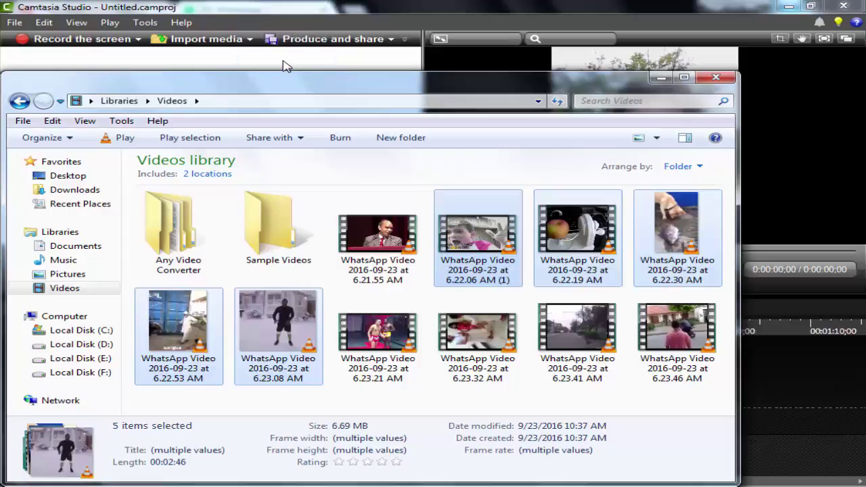
{"action": "left_click", "coordinate": [411, 402]}
Step: Check the WhatsApp videos in the library one by one to decide which ones to use
{"action": "left_click", "coordinate": [197, 373]}
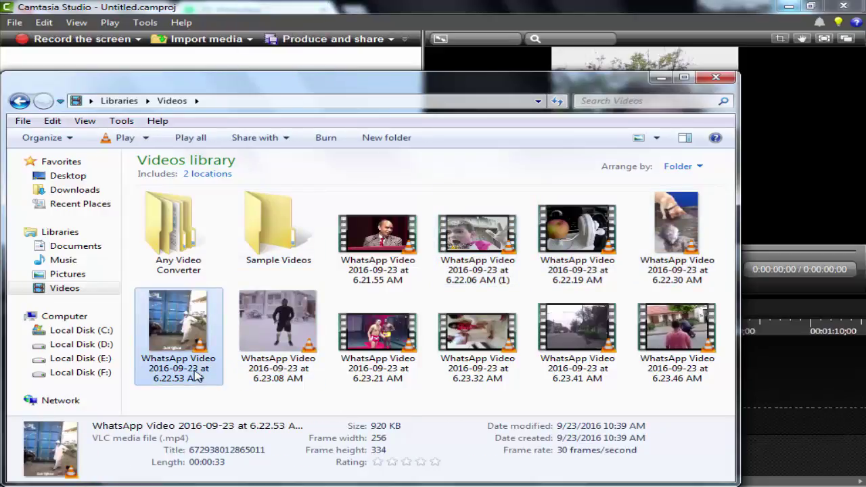
{"action": "left_click", "coordinate": [296, 373]}
{"action": "left_click", "coordinate": [384, 251]}
{"action": "left_click", "coordinate": [473, 251]}
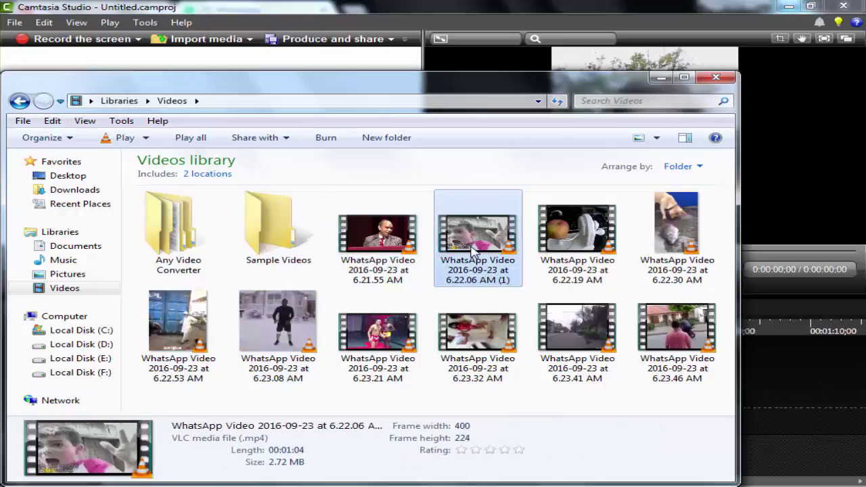
{"action": "left_click", "coordinate": [559, 240]}
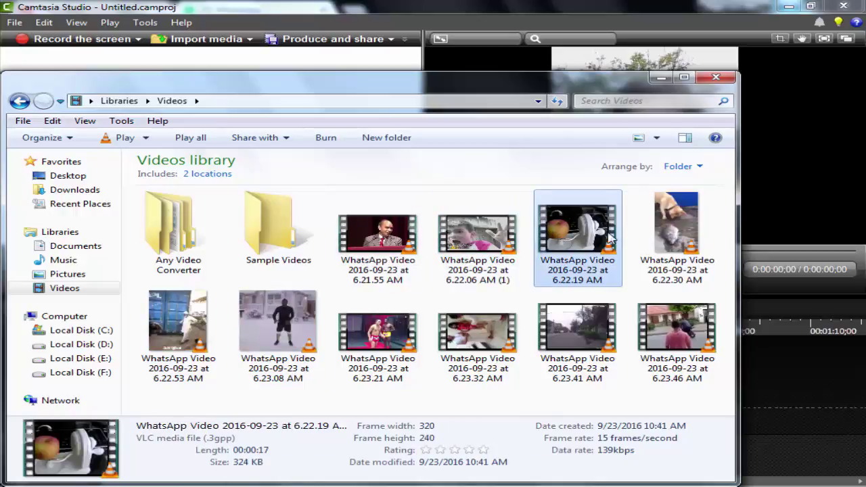
{"action": "left_click", "coordinate": [660, 249]}
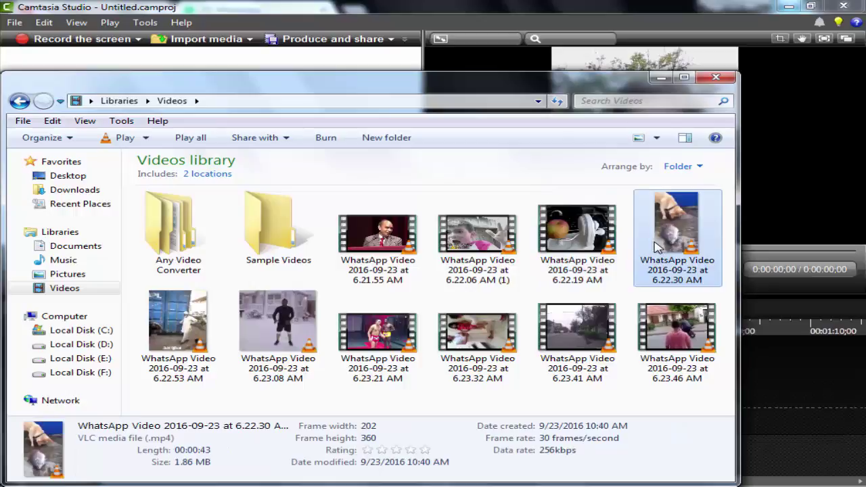
Step: Import the WhatsApp videos from 6.22.06 (1), 6.22.30, 6.22.53, 6.23.08 and 6.23.21 AM into the Camtasia Clip Bin
{"action": "left_click", "coordinate": [446, 263]}
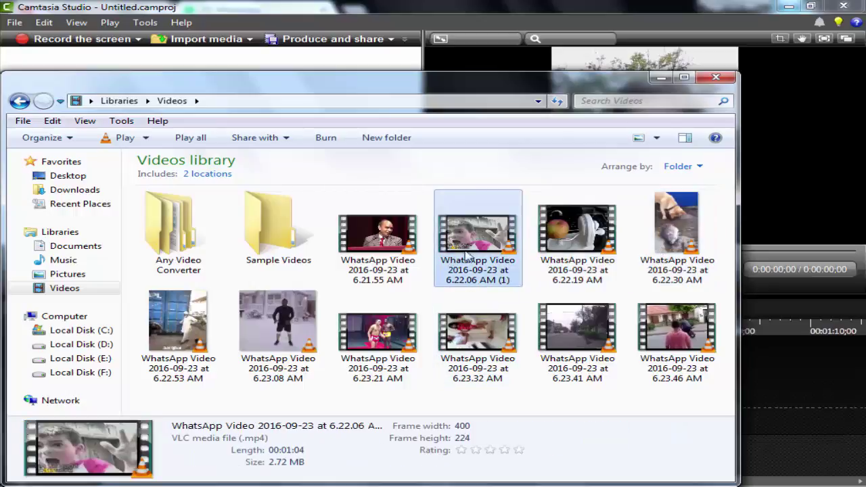
{"action": "left_click", "coordinate": [658, 251], "text": "ctrl"}
{"action": "left_click", "coordinate": [195, 318], "text": "ctrl"}
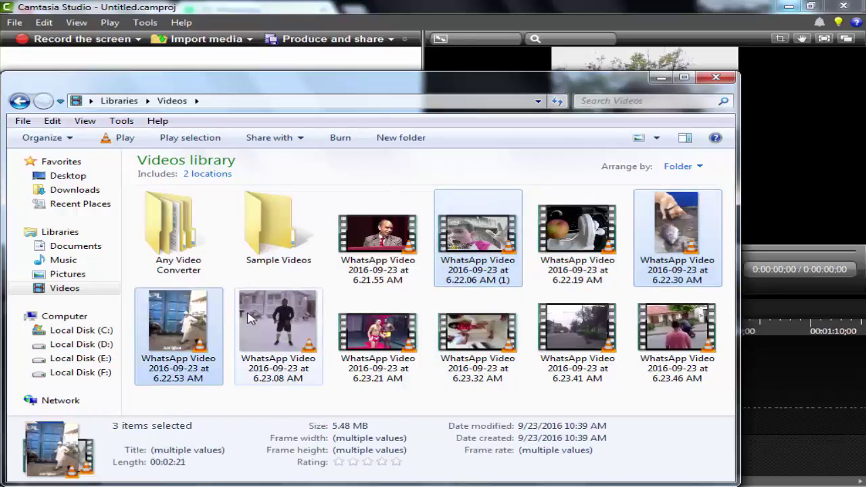
{"action": "left_click", "coordinate": [256, 319], "text": "ctrl"}
{"action": "left_click", "coordinate": [362, 332], "text": "ctrl"}
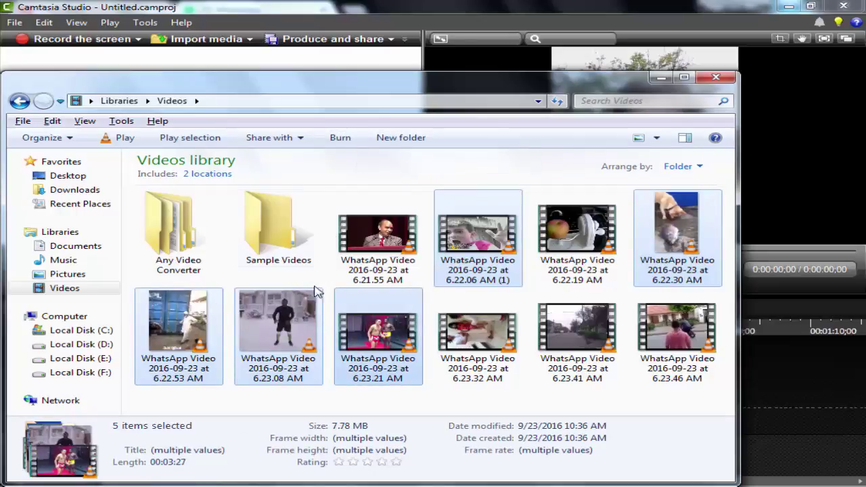
{"action": "left_click_drag", "start_coordinate": [433, 88], "coordinate": [651, 120]}
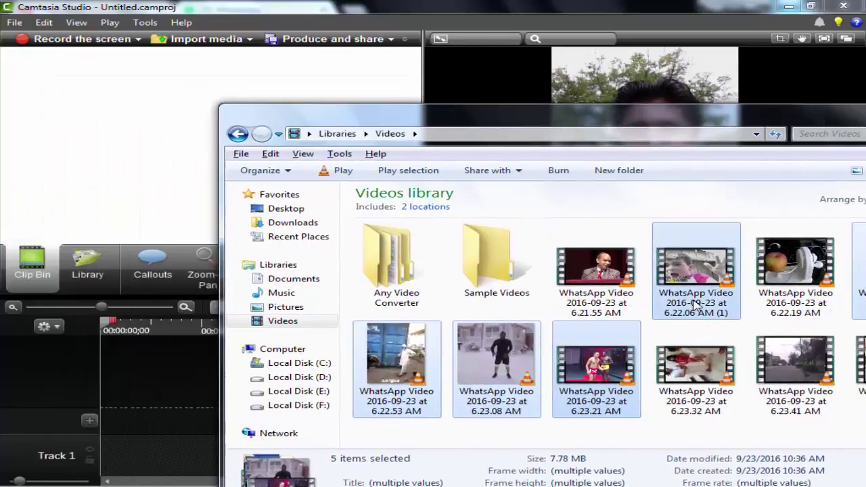
{"action": "left_click_drag", "start_coordinate": [691, 298], "coordinate": [158, 178]}
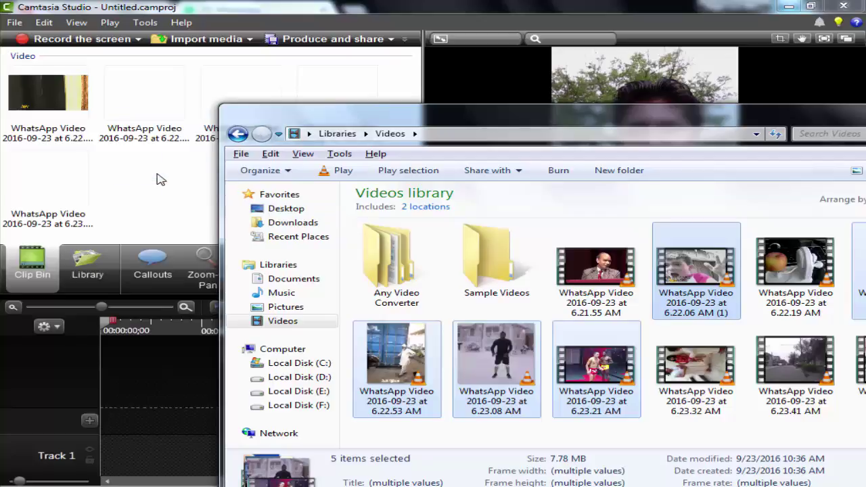
{"action": "left_click_drag", "start_coordinate": [485, 121], "coordinate": [342, 131]}
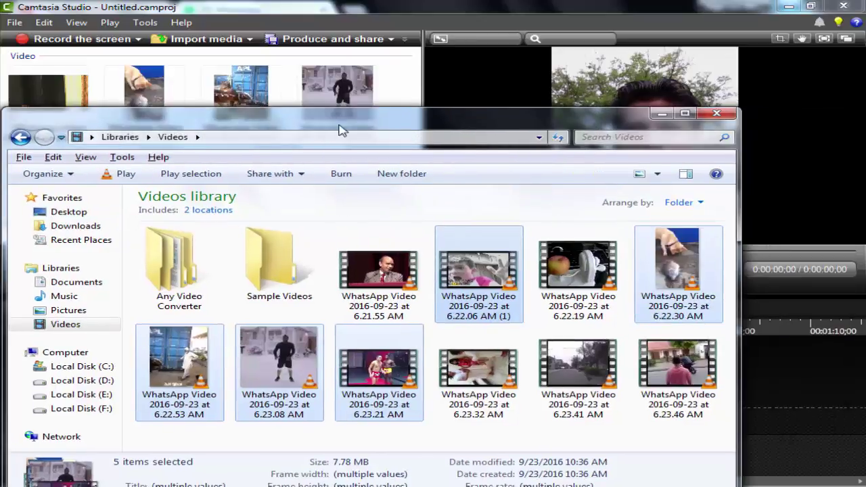
{"action": "left_click", "coordinate": [662, 114]}
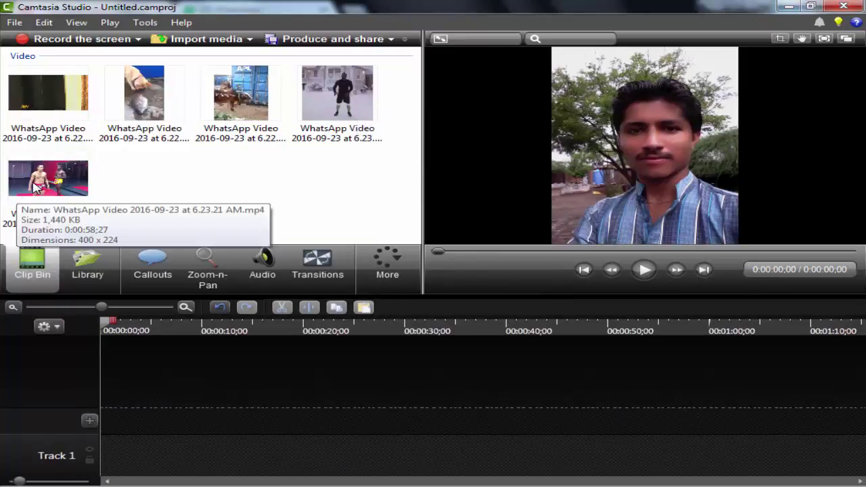
Step: Add the 6.23.21 AM WhatsApp video to Track 1 and align it with the start of the timeline
{"action": "left_click", "coordinate": [59, 170]}
{"action": "left_click_drag", "start_coordinate": [60, 174], "coordinate": [132, 446]}
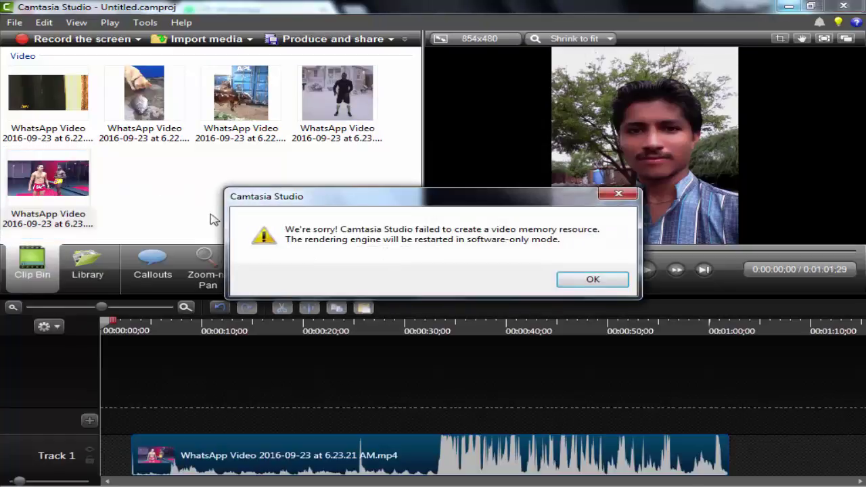
{"action": "left_click", "coordinate": [603, 281]}
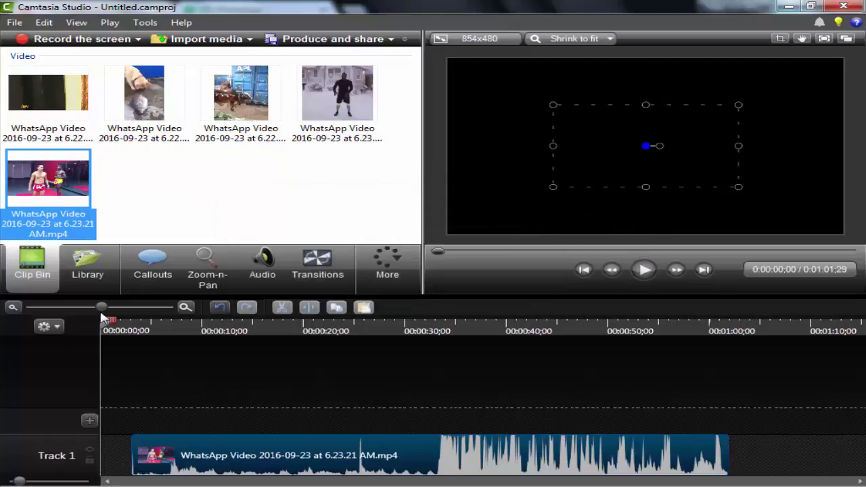
{"action": "left_click", "coordinate": [88, 308]}
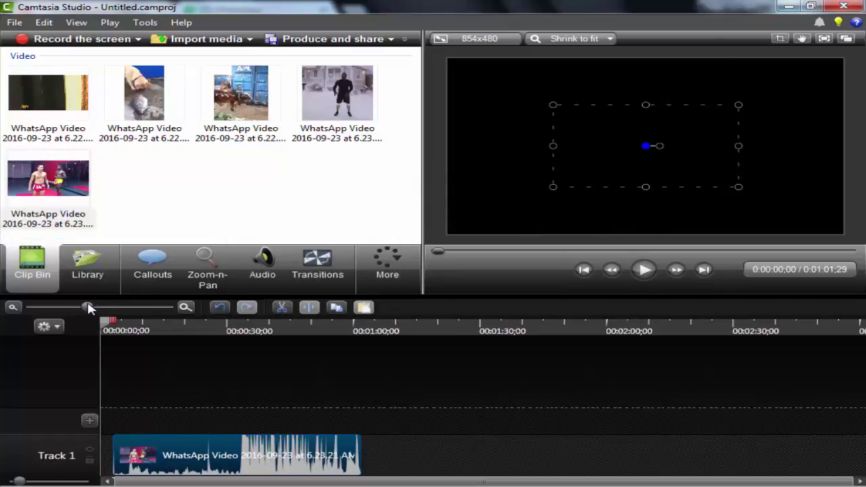
{"action": "left_click_drag", "start_coordinate": [184, 456], "coordinate": [155, 456]}
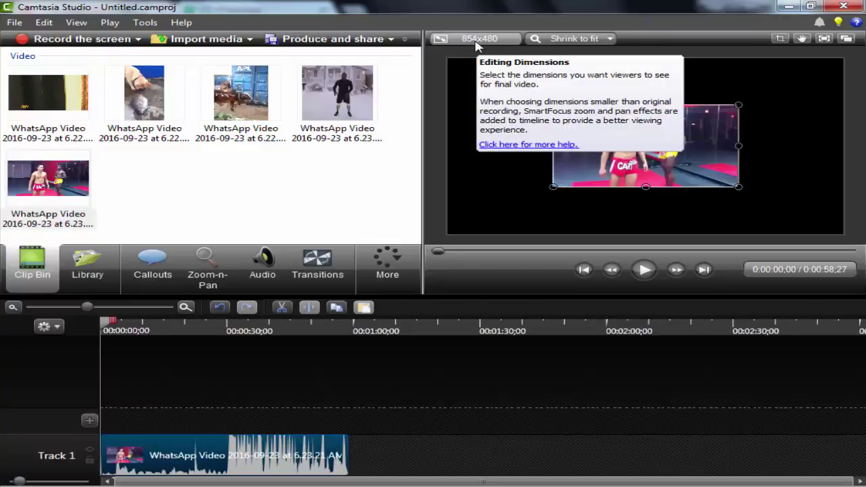
Step: Set the editing dimensions to 480p SD (854x480)
{"action": "left_click", "coordinate": [478, 40]}
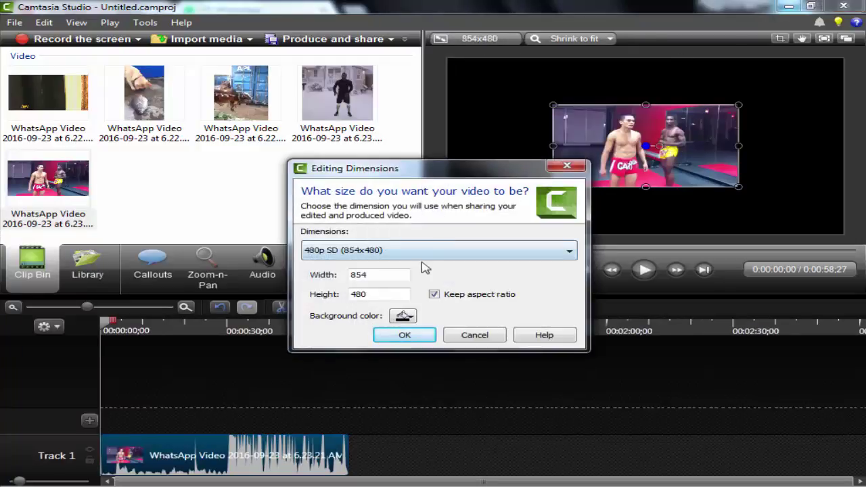
{"action": "left_click", "coordinate": [425, 256]}
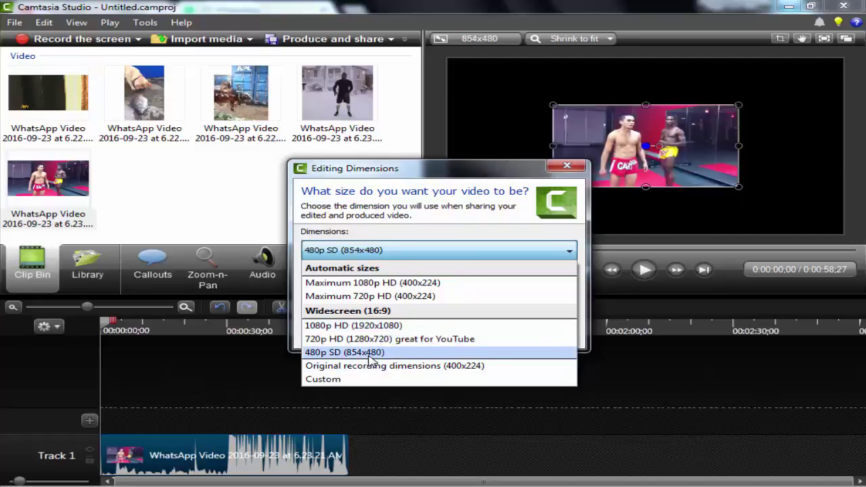
{"action": "left_click", "coordinate": [369, 353]}
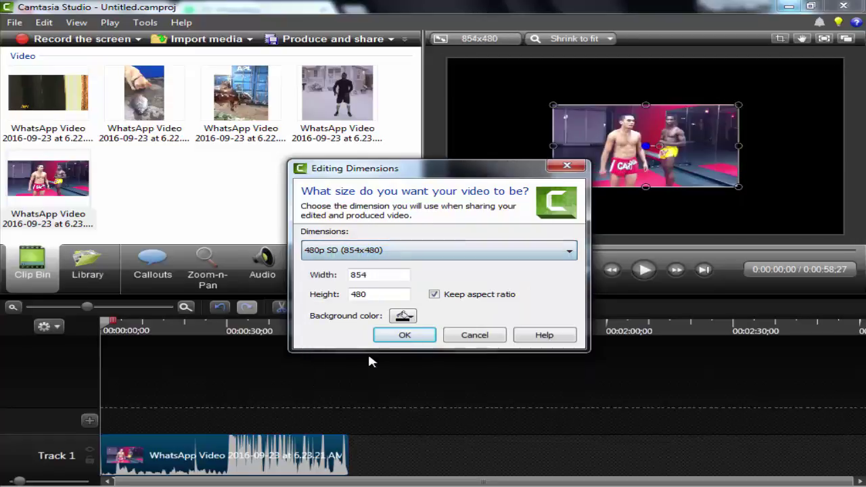
{"action": "left_click", "coordinate": [405, 335]}
Step: Enlarge the 6.23.21 AM WhatsApp video so that it fills the whole canvas
{"action": "left_click_drag", "start_coordinate": [553, 105], "coordinate": [451, 62]}
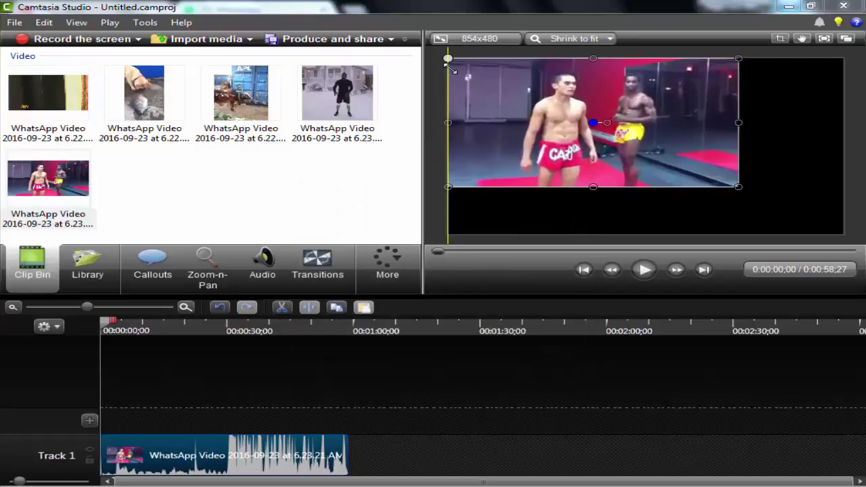
{"action": "left_click_drag", "start_coordinate": [737, 188], "coordinate": [841, 224]}
{"action": "left_click_drag", "start_coordinate": [845, 144], "coordinate": [847, 145]}
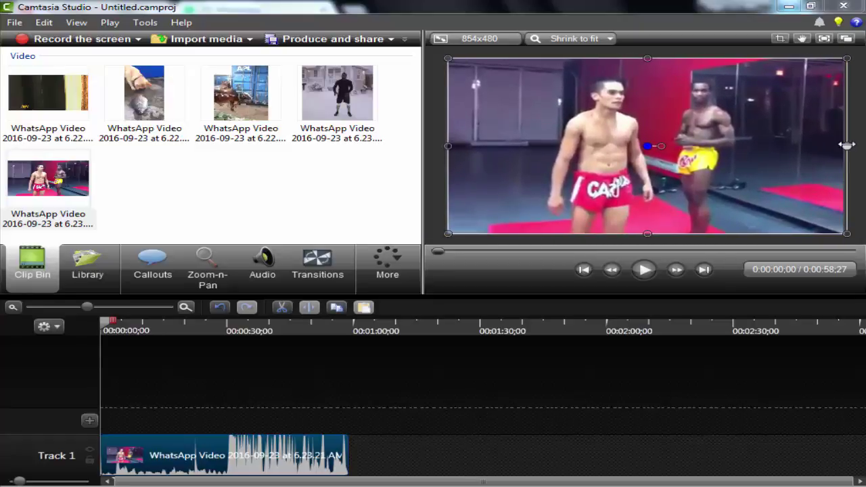
{"action": "left_click", "coordinate": [535, 385]}
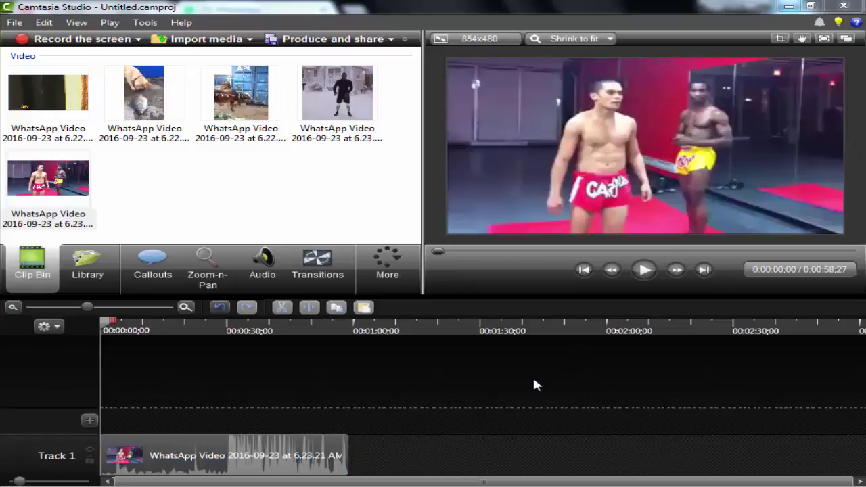
{"action": "left_click", "coordinate": [251, 455]}
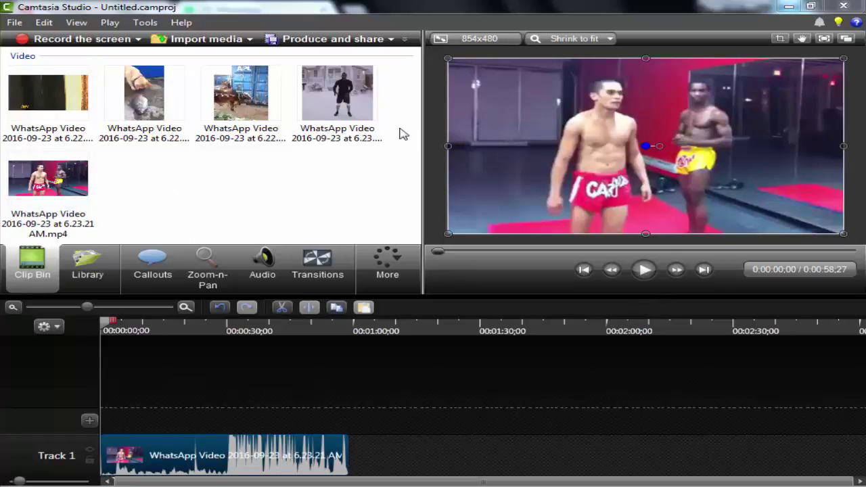
Step: Add the four remaining WhatsApp videos to Track 1 directly after the 6.23.21 AM clip
{"action": "left_click_drag", "start_coordinate": [402, 133], "coordinate": [41, 111]}
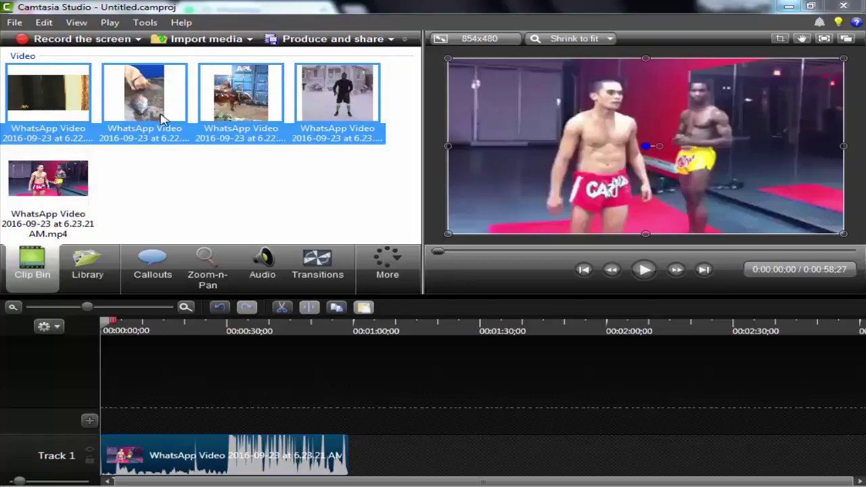
{"action": "left_click_drag", "start_coordinate": [161, 117], "coordinate": [410, 458]}
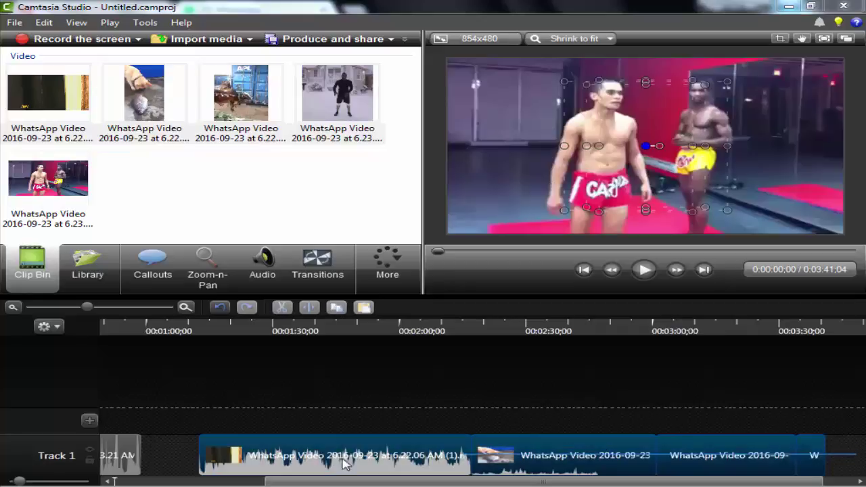
{"action": "left_click", "coordinate": [132, 349]}
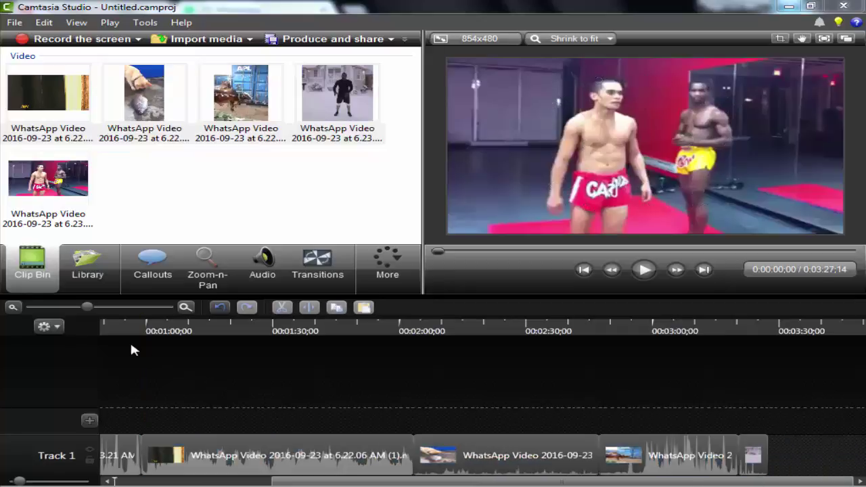
Step: Enlarge the 6.22.06 AM (1) WhatsApp video on Track 1 so that it fills the whole canvas
{"action": "left_click", "coordinate": [130, 323]}
{"action": "left_click_drag", "start_coordinate": [150, 329], "coordinate": [206, 345]}
{"action": "left_click", "coordinate": [224, 464]}
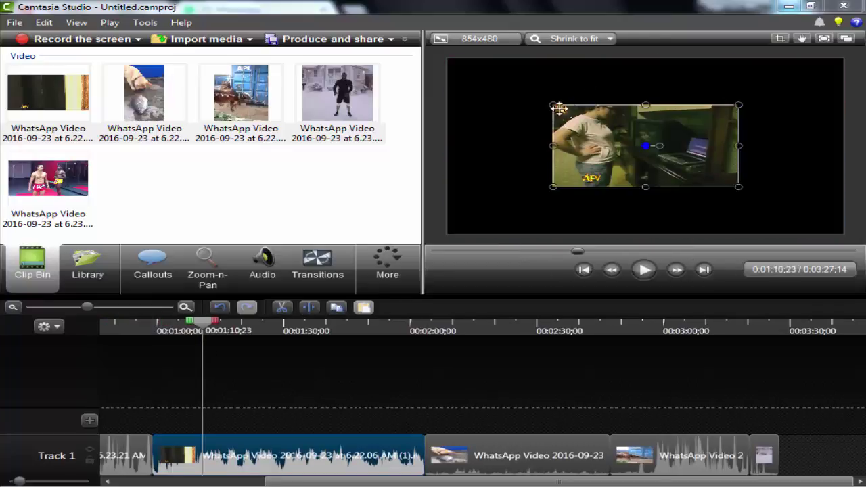
{"action": "left_click_drag", "start_coordinate": [524, 100], "coordinate": [447, 59]}
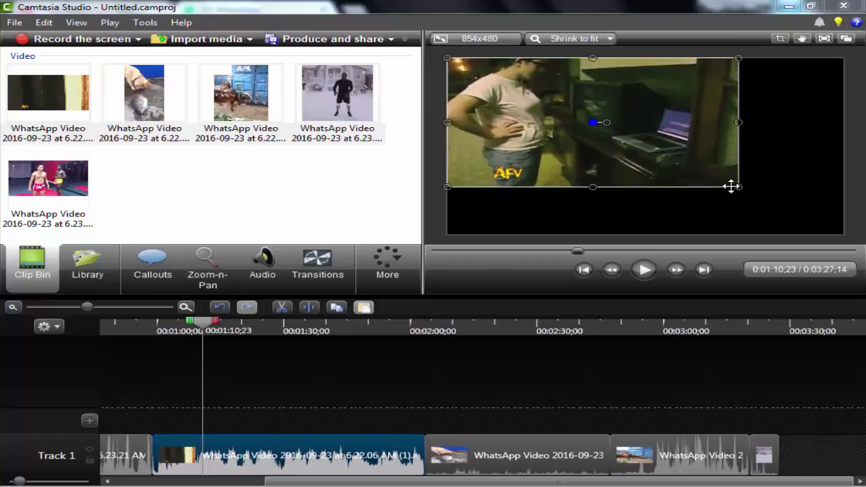
{"action": "left_click_drag", "start_coordinate": [753, 189], "coordinate": [843, 234]}
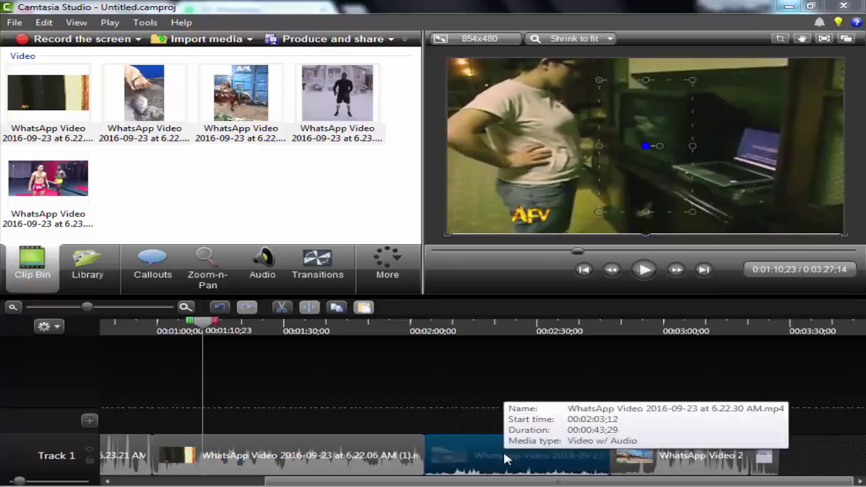
Step: Stretch the 6.22.30 AM WhatsApp video to nearly the full canvas height, widen it on both sides and centre it on the canvas
{"action": "left_click", "coordinate": [504, 459]}
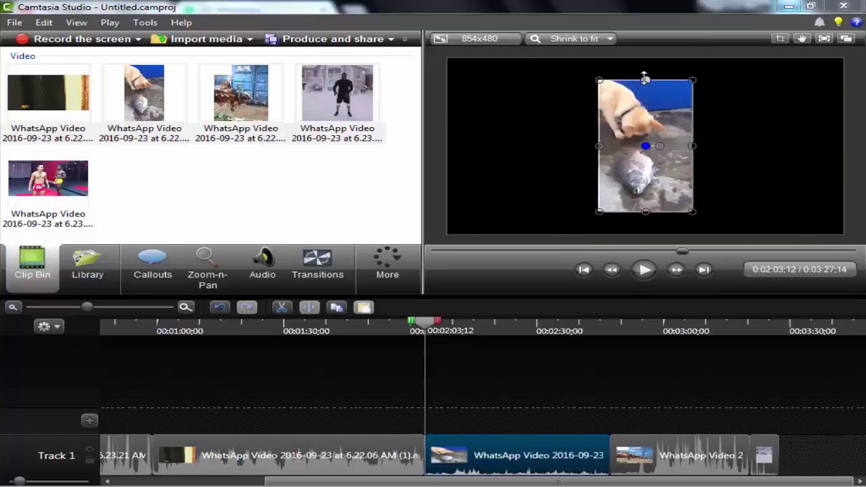
{"action": "left_click_drag", "start_coordinate": [645, 80], "coordinate": [646, 65]}
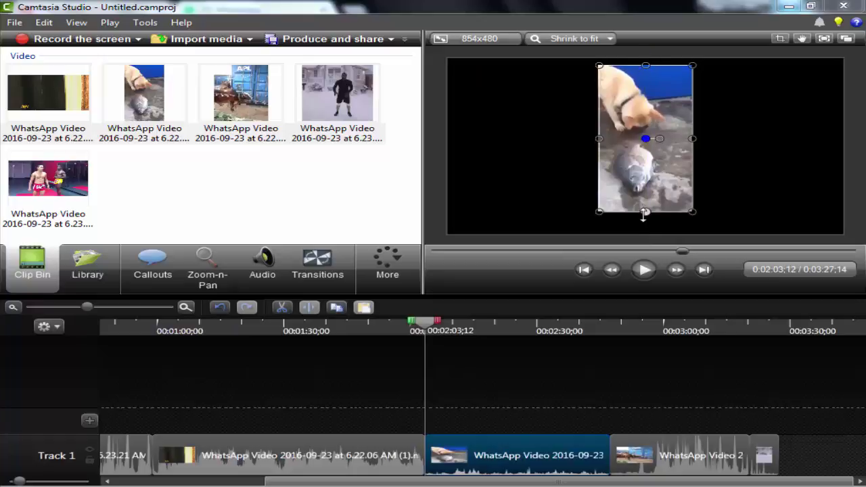
{"action": "left_click_drag", "start_coordinate": [647, 216], "coordinate": [647, 235]}
{"action": "left_click_drag", "start_coordinate": [691, 148], "coordinate": [729, 148]}
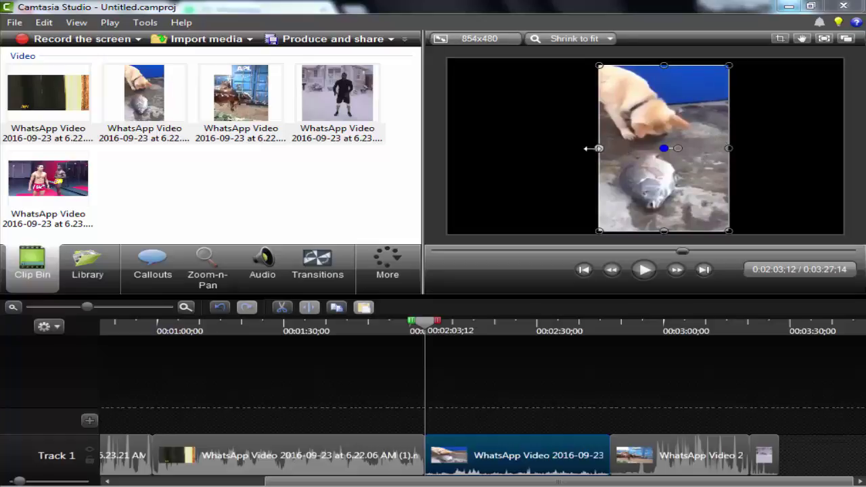
{"action": "left_click_drag", "start_coordinate": [596, 148], "coordinate": [553, 148]}
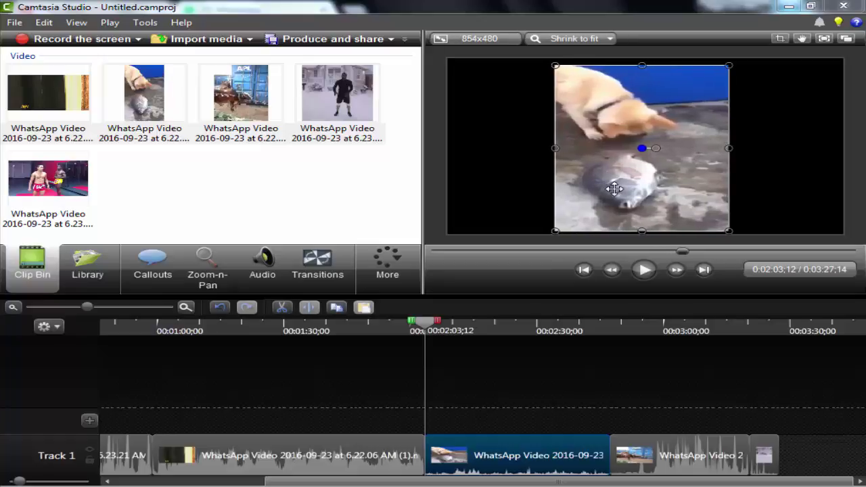
{"action": "left_click_drag", "start_coordinate": [614, 189], "coordinate": [617, 186]}
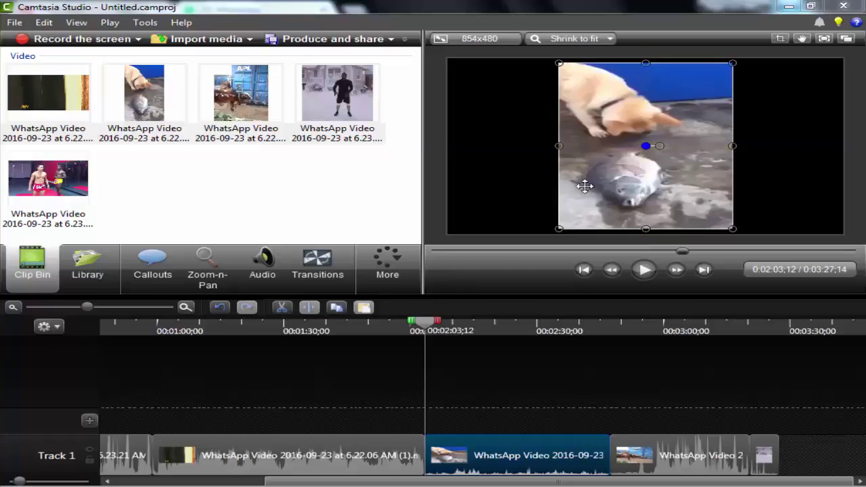
{"action": "left_click", "coordinate": [462, 197]}
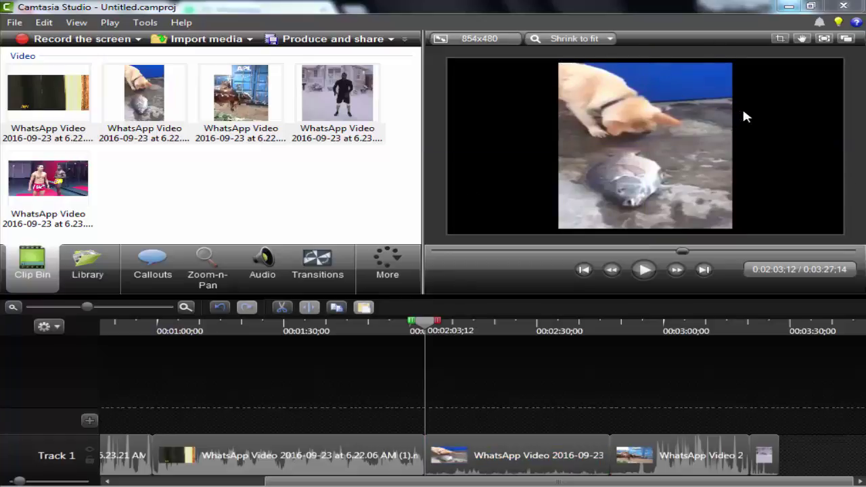
Step: Try to cover the black area on the left of the 6.22.30 AM video with a resized Pixelate callout
{"action": "left_click", "coordinate": [139, 272]}
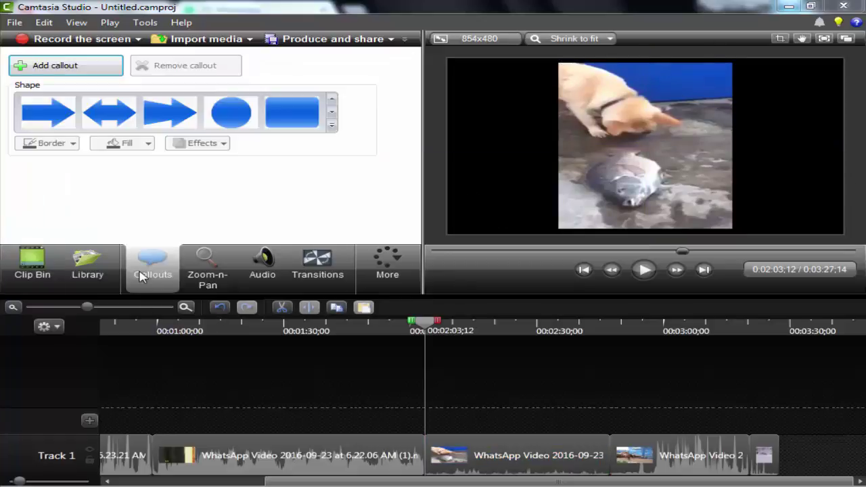
{"action": "left_click", "coordinate": [332, 126]}
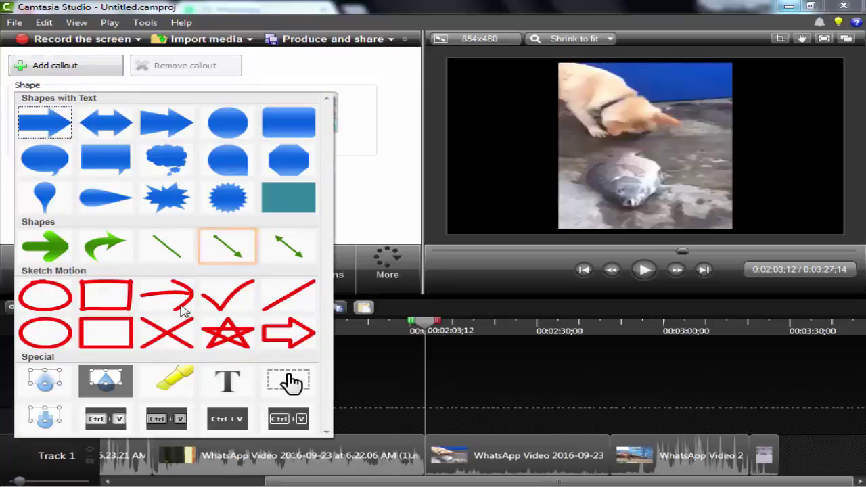
{"action": "left_click", "coordinate": [42, 419]}
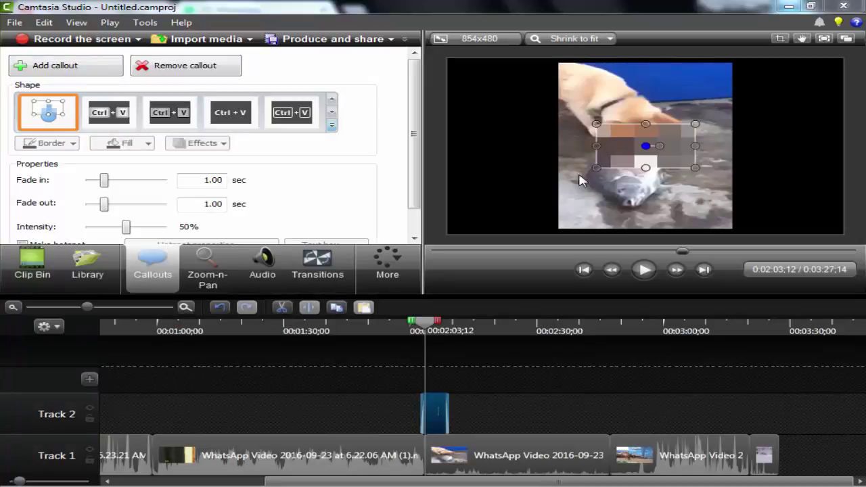
{"action": "left_click_drag", "start_coordinate": [596, 123], "coordinate": [606, 73]}
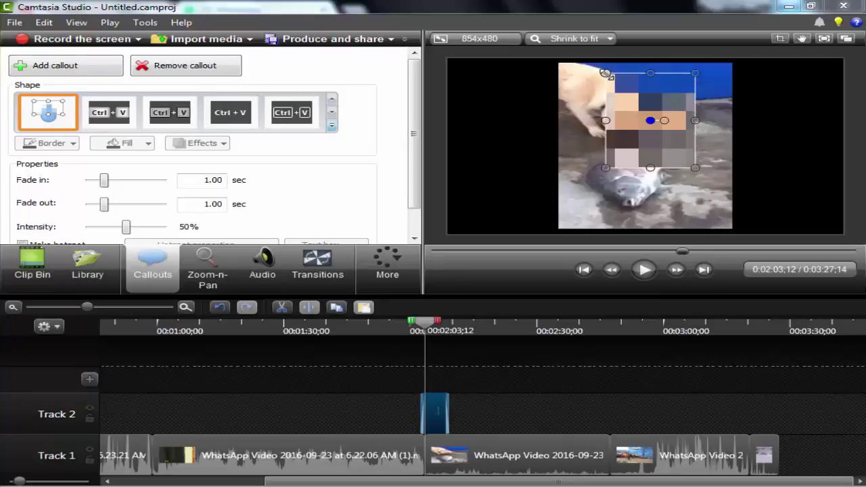
{"action": "left_click_drag", "start_coordinate": [621, 117], "coordinate": [449, 107]}
{"action": "left_click_drag", "start_coordinate": [508, 156], "coordinate": [523, 229]}
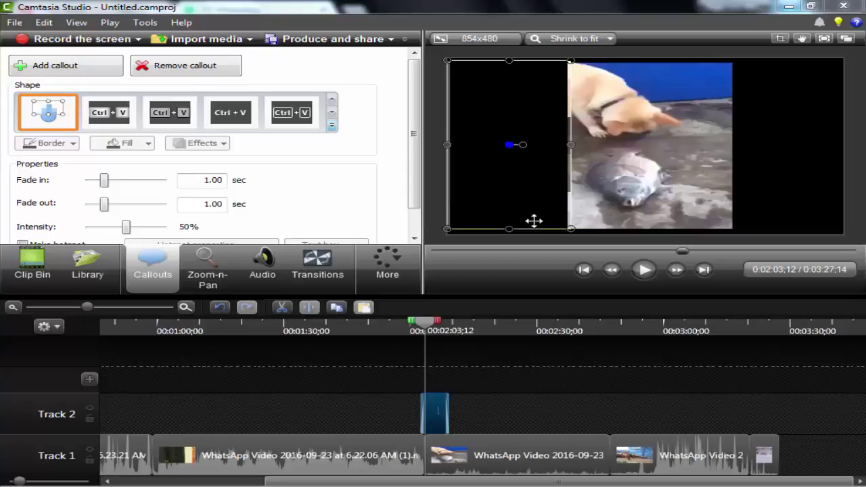
{"action": "left_click", "coordinate": [499, 403]}
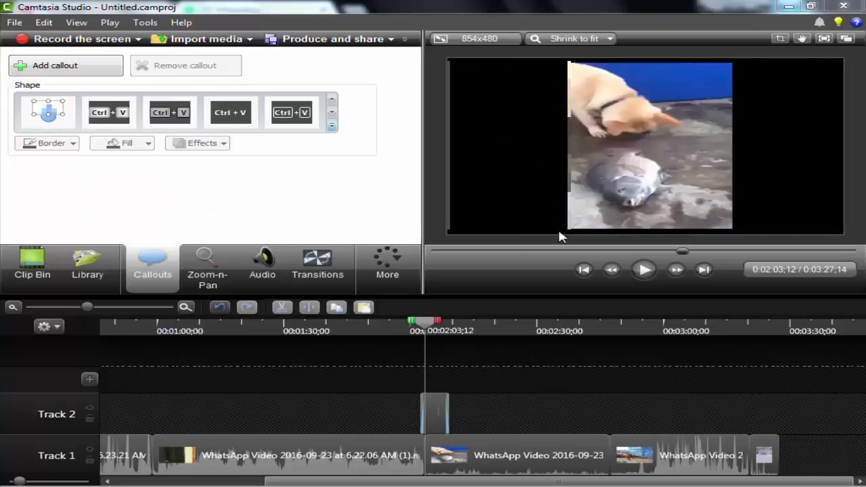
Step: Delete the Pixelate callout from Track 2
{"action": "left_click", "coordinate": [436, 414]}
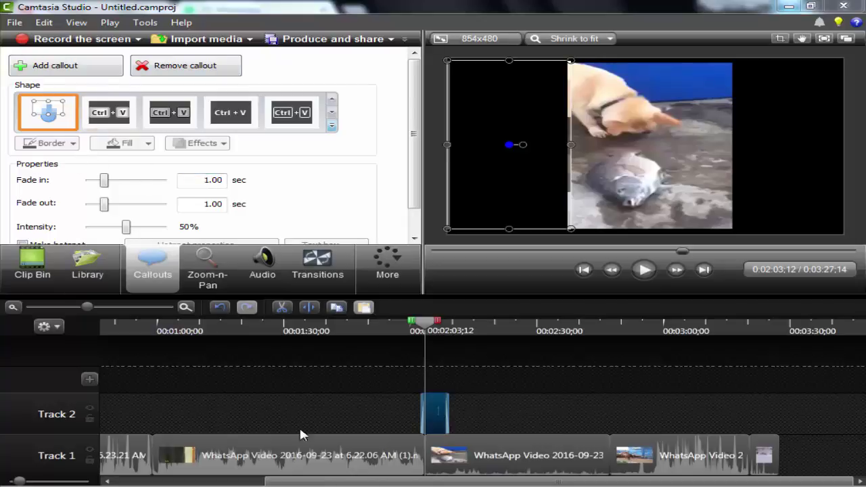
{"action": "left_click", "coordinate": [289, 396]}
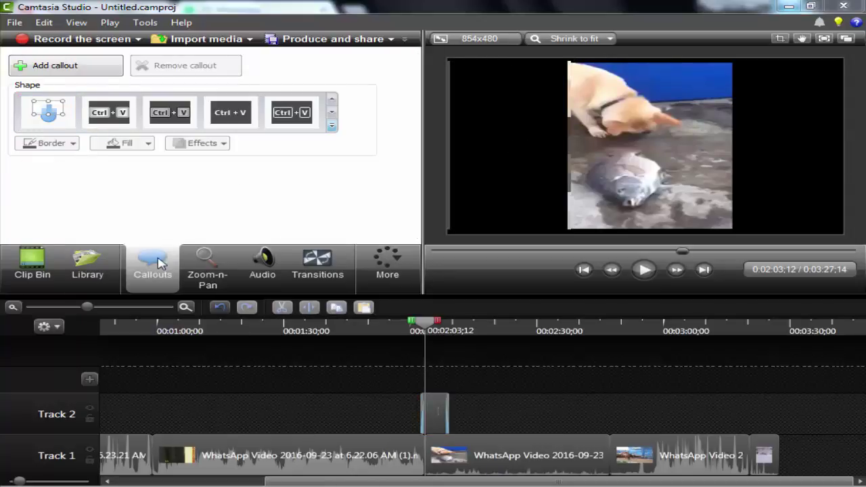
{"action": "left_click", "coordinate": [330, 126]}
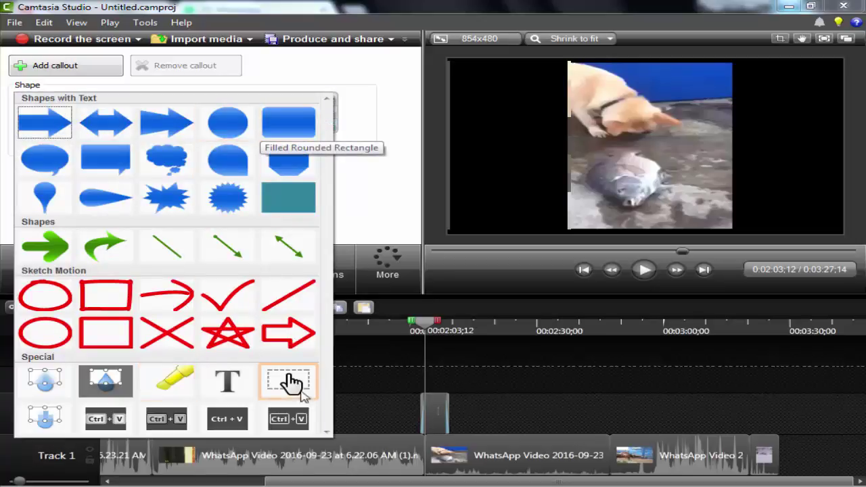
{"action": "left_click", "coordinate": [433, 426]}
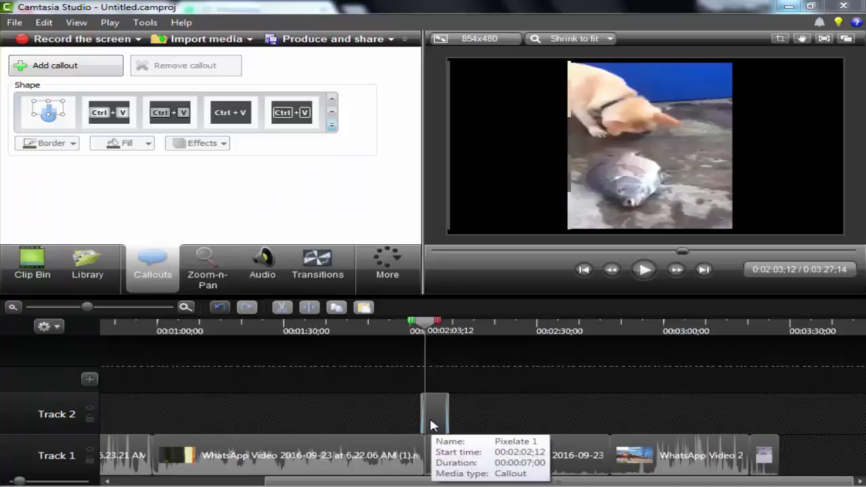
{"action": "left_click", "coordinate": [433, 426]}
{"action": "key", "text": "Delete"}
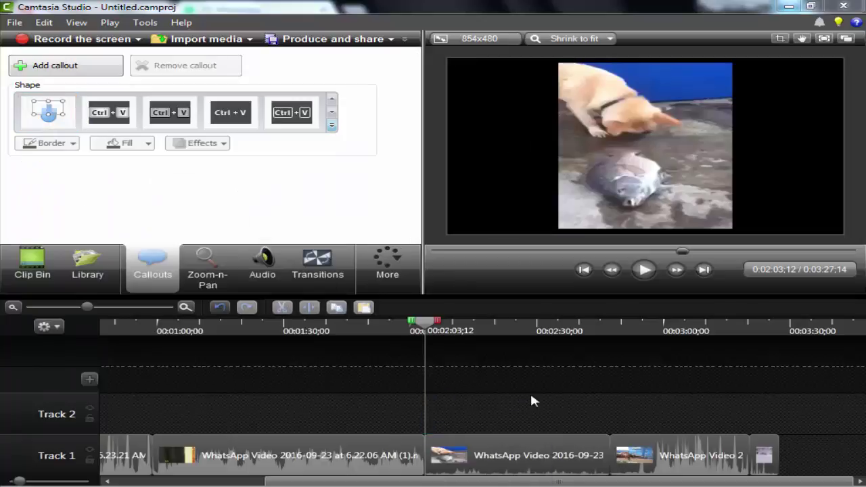
Step: Stretch the 6.22.53 AM WhatsApp video to the full canvas height and widen it on both sides, keeping it centred
{"action": "left_click_drag", "start_coordinate": [423, 326], "coordinate": [647, 356]}
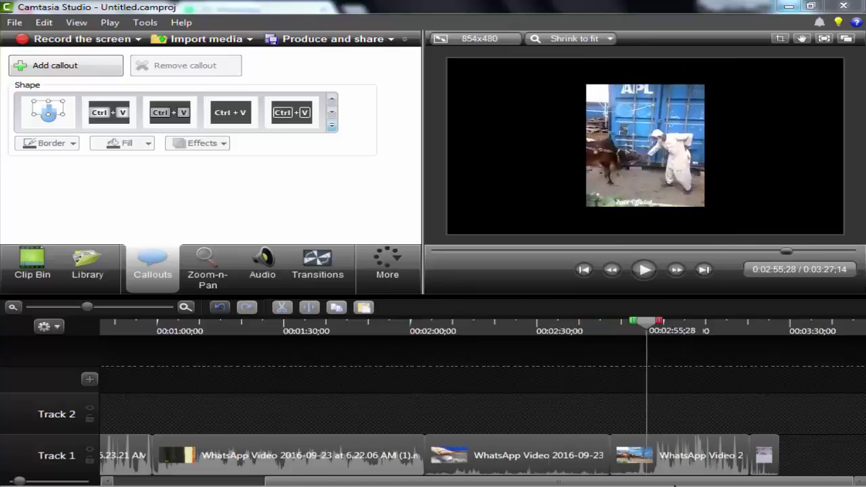
{"action": "left_click", "coordinate": [692, 443]}
{"action": "left_click_drag", "start_coordinate": [645, 207], "coordinate": [646, 234]}
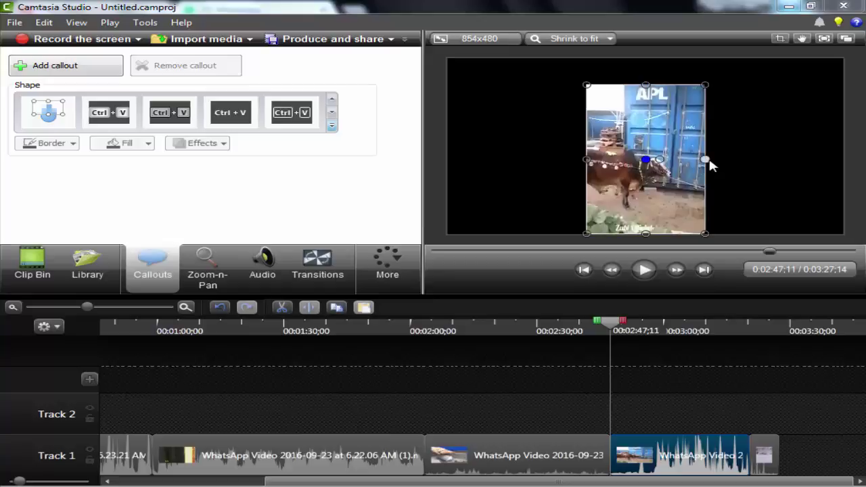
{"action": "left_click_drag", "start_coordinate": [705, 159], "coordinate": [735, 160]}
{"action": "left_click_drag", "start_coordinate": [661, 85], "coordinate": [662, 57]}
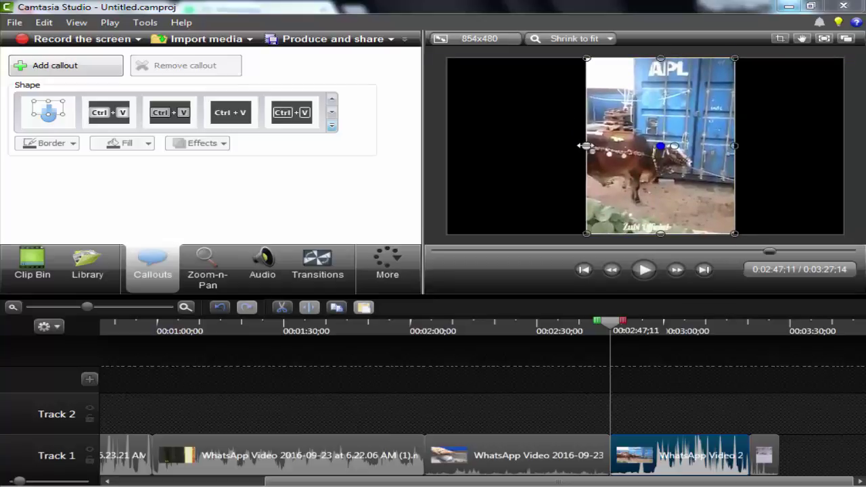
{"action": "left_click_drag", "start_coordinate": [586, 146], "coordinate": [556, 145]}
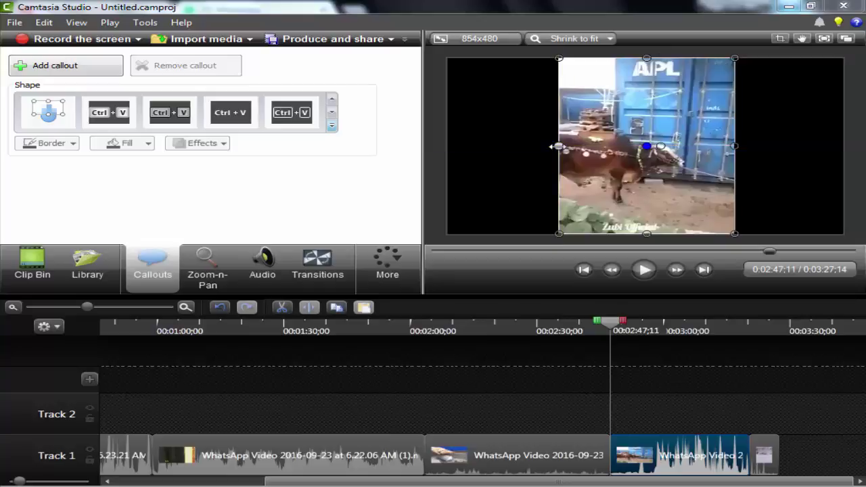
{"action": "left_click", "coordinate": [702, 400]}
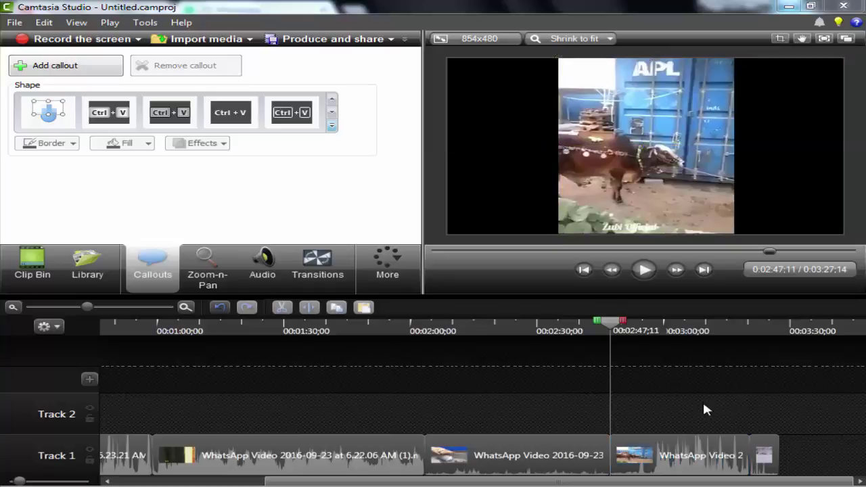
Step: Stretch the last clip on Track 1, the man in the snow, to nearly the full canvas height and widen it on both sides
{"action": "left_click", "coordinate": [760, 457]}
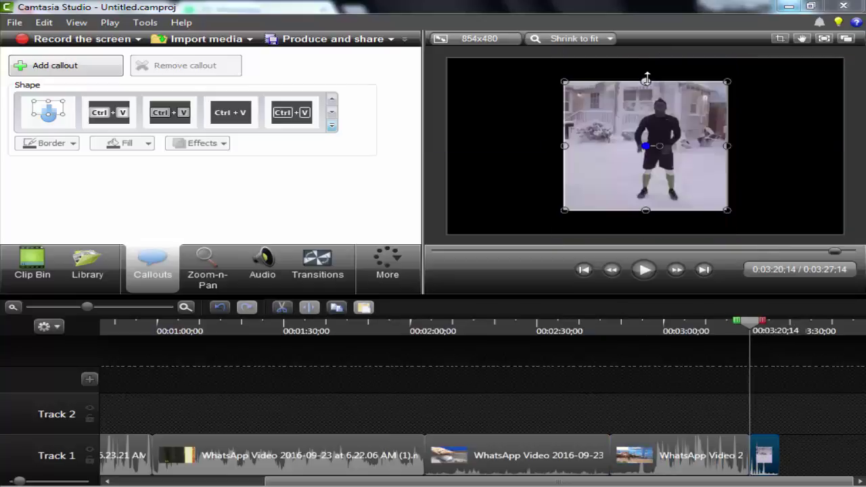
{"action": "left_click_drag", "start_coordinate": [646, 78], "coordinate": [646, 59]}
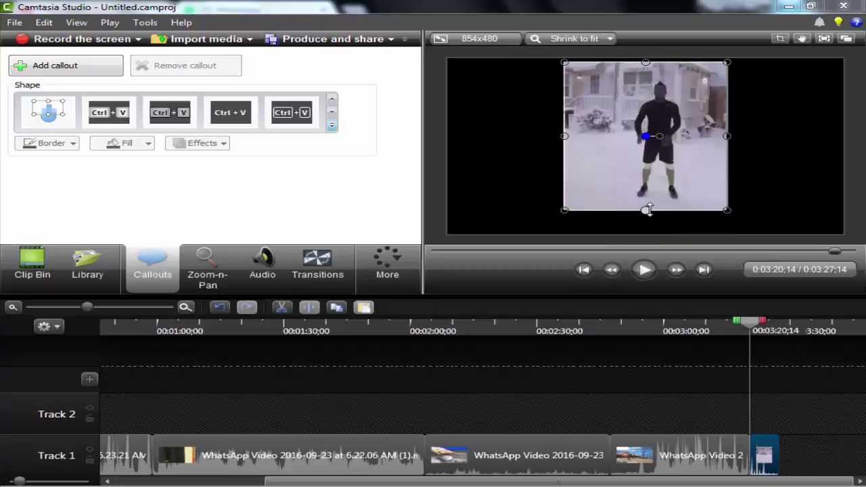
{"action": "left_click_drag", "start_coordinate": [648, 210], "coordinate": [648, 229]}
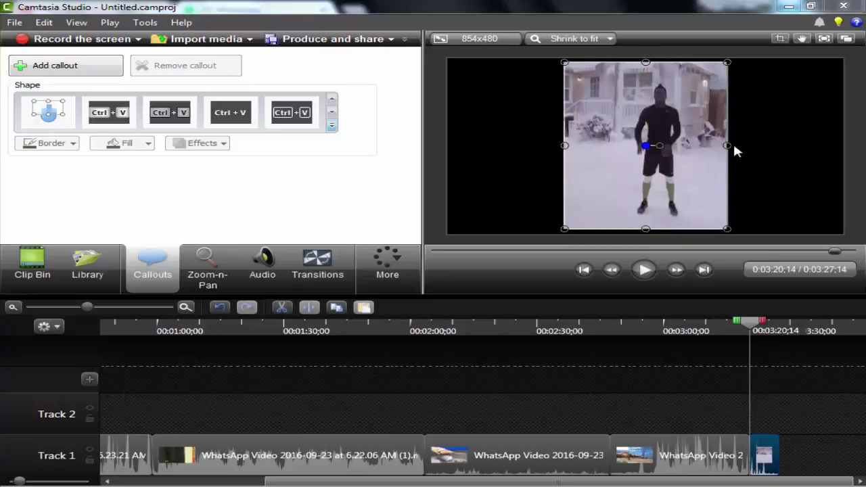
{"action": "left_click_drag", "start_coordinate": [727, 145], "coordinate": [757, 145]}
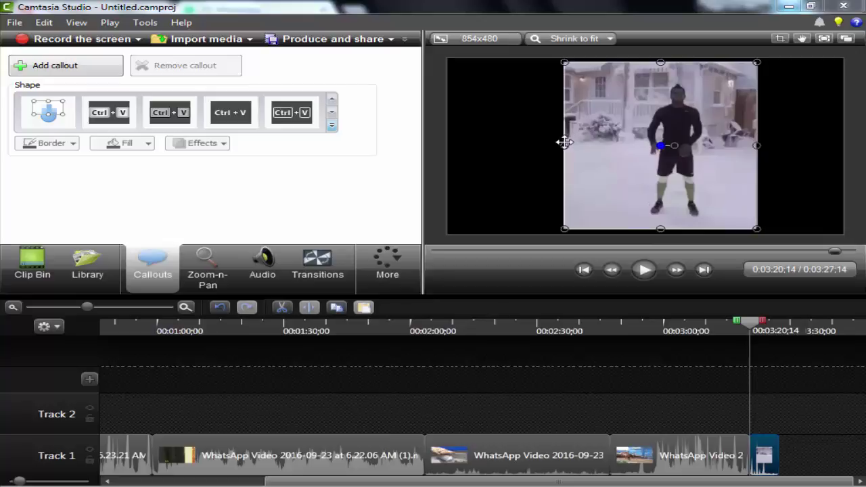
{"action": "left_click_drag", "start_coordinate": [565, 144], "coordinate": [532, 144]}
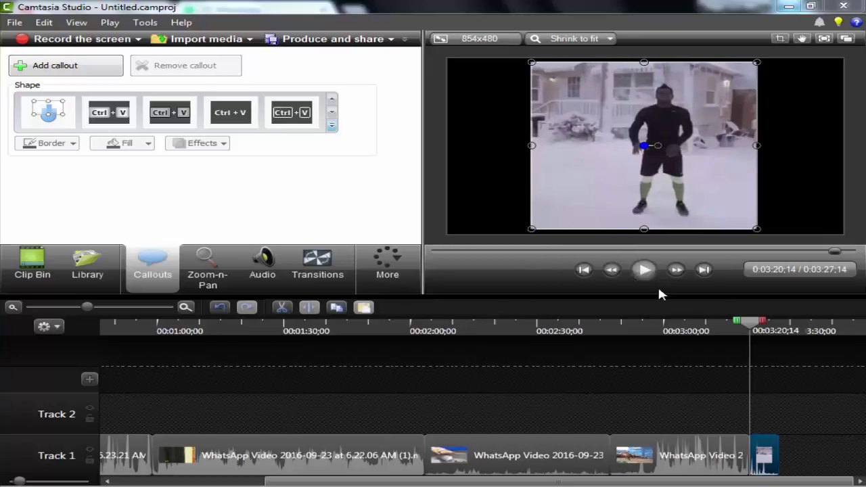
Step: Show the Clip Bin, deselect the clip and return the playhead to the start of the timeline
{"action": "left_click_drag", "start_coordinate": [728, 327], "coordinate": [712, 444]}
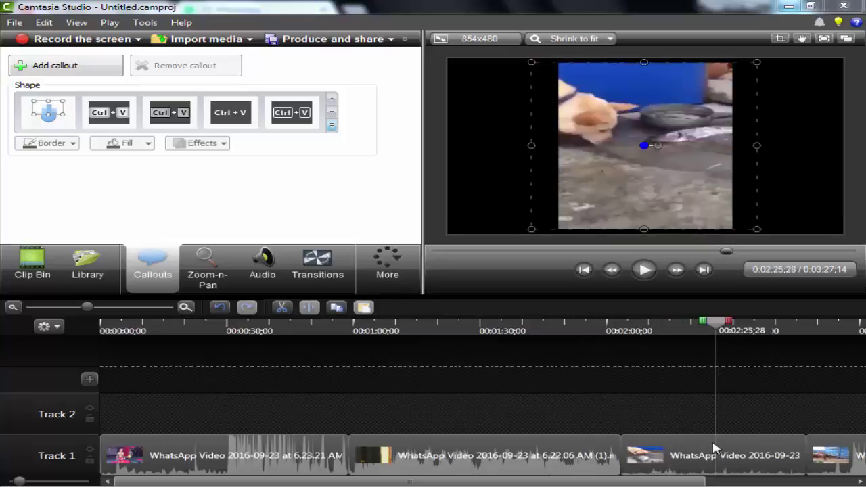
{"action": "left_click", "coordinate": [33, 265]}
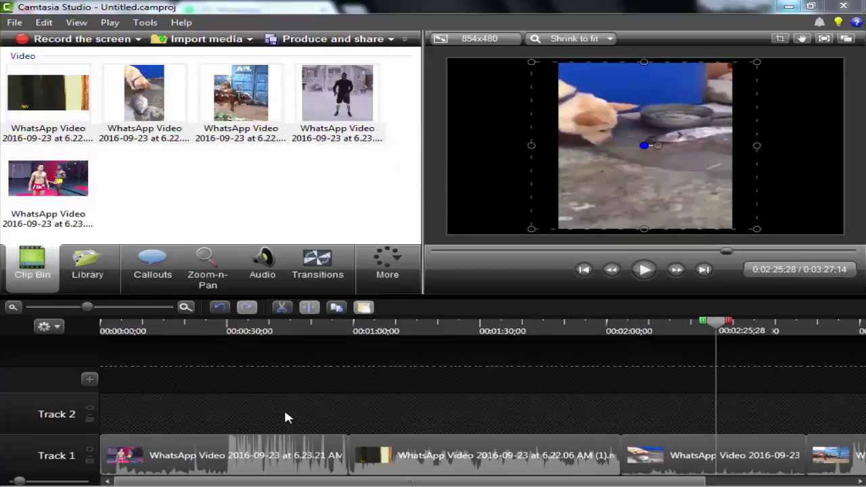
{"action": "left_click", "coordinate": [325, 400]}
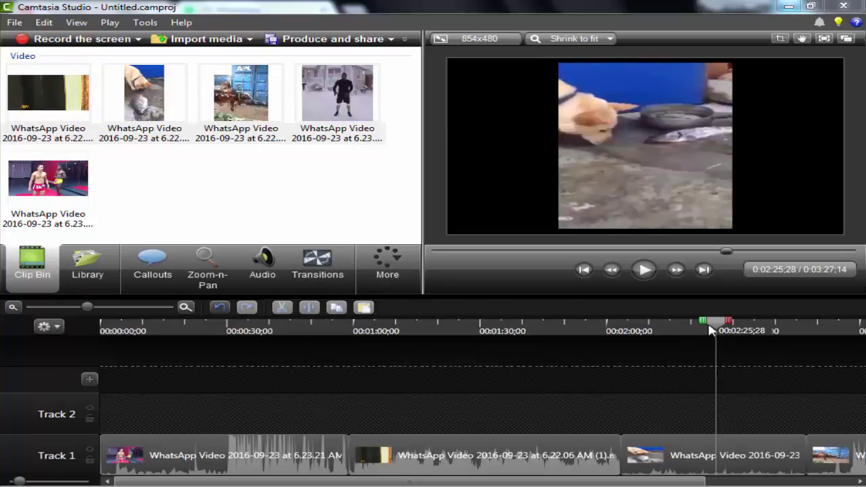
{"action": "left_click_drag", "start_coordinate": [716, 327], "coordinate": [72, 349]}
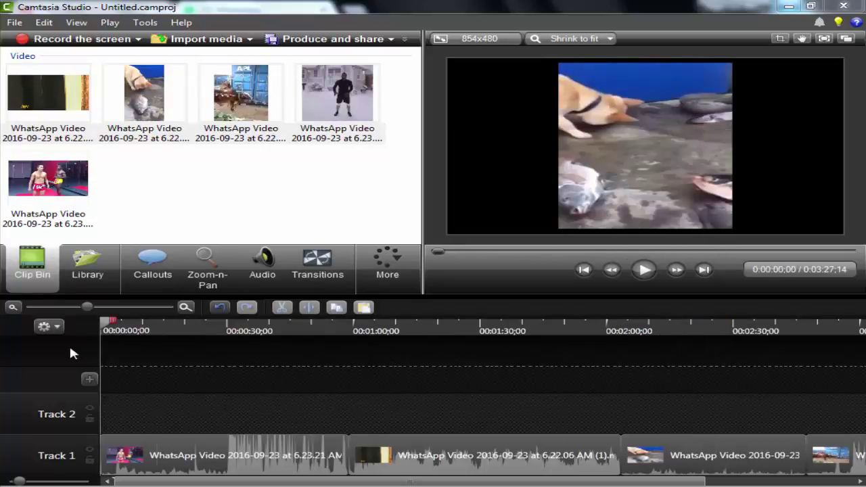
Step: Start producing the video with the MP4 only (up to 480p) preset and proceed to the file name settings
{"action": "left_click", "coordinate": [340, 44]}
{"action": "left_click", "coordinate": [433, 136]}
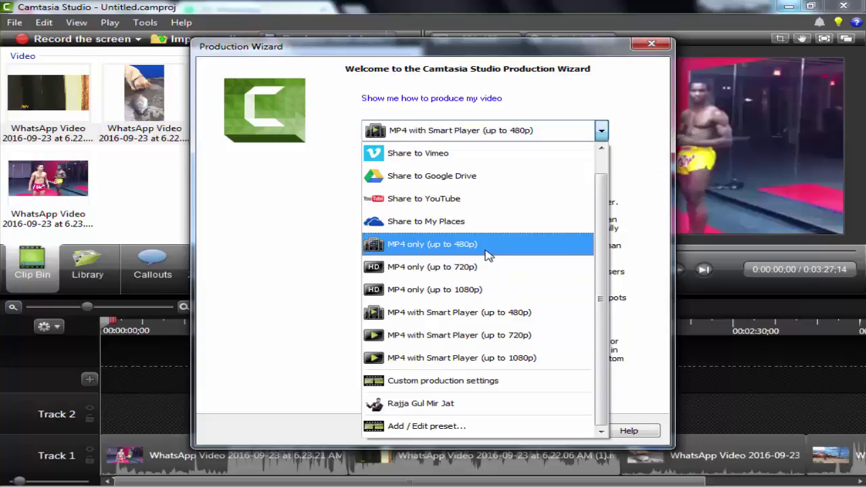
{"action": "left_click", "coordinate": [487, 249]}
{"action": "left_click", "coordinate": [503, 431]}
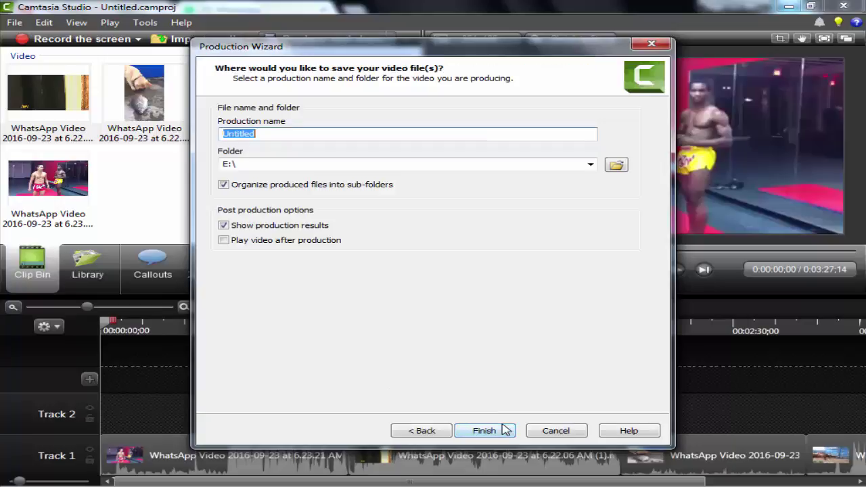
Step: Name the production "Top 5 Funny videos", keep the E:\ folder and start rendering
{"action": "key", "text": "BackSpace"}
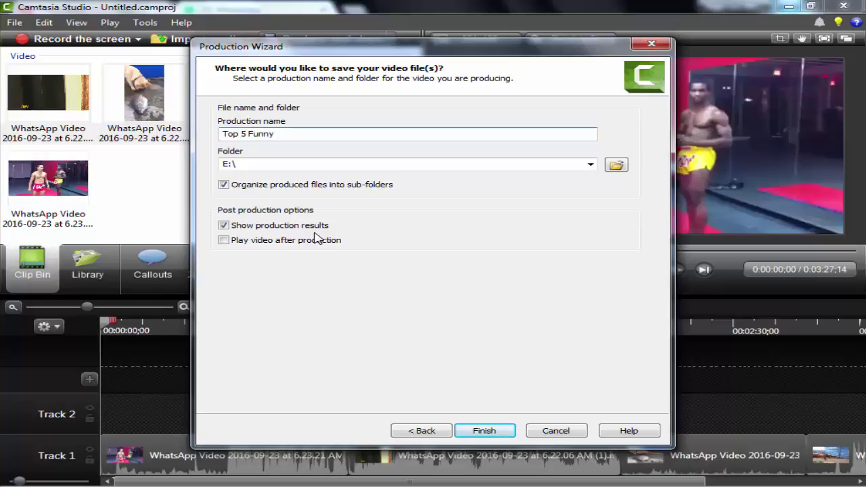
{"action": "type", "text": "ideos"}
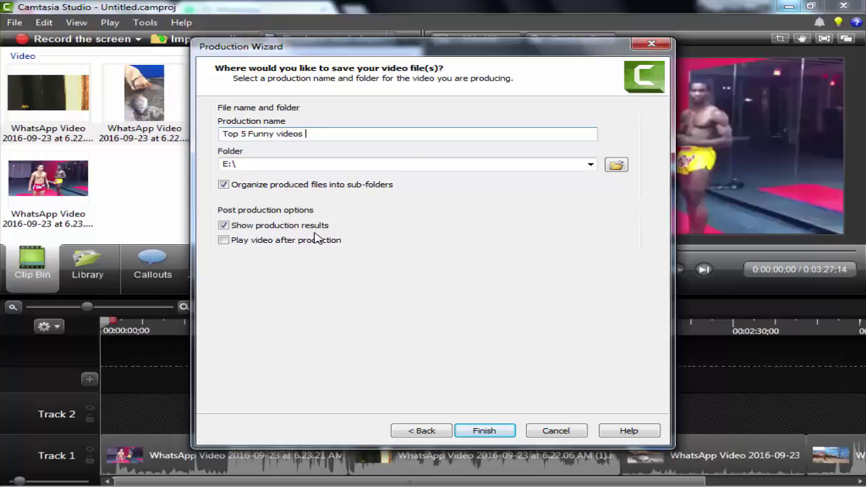
{"action": "type", "text": " cp"}
{"action": "left_click", "coordinate": [484, 431]}
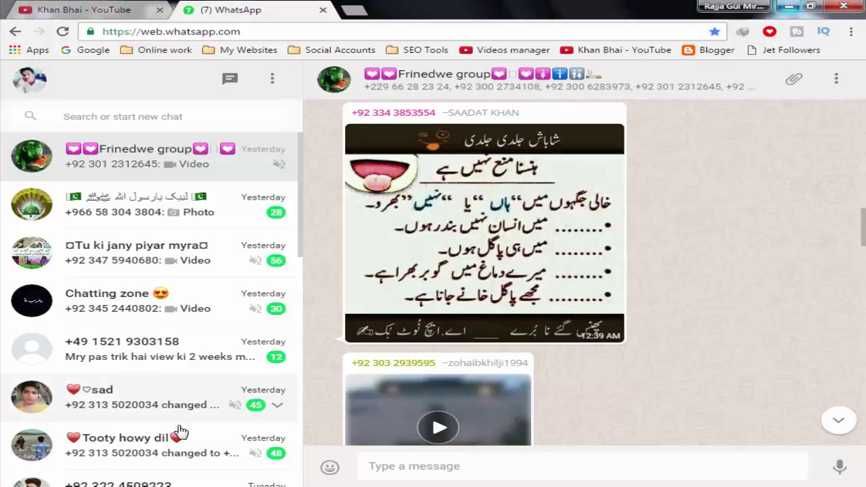
Step: Switch to the YouTube channel page in the browser and view its home section
{"action": "left_click", "coordinate": [74, 10]}
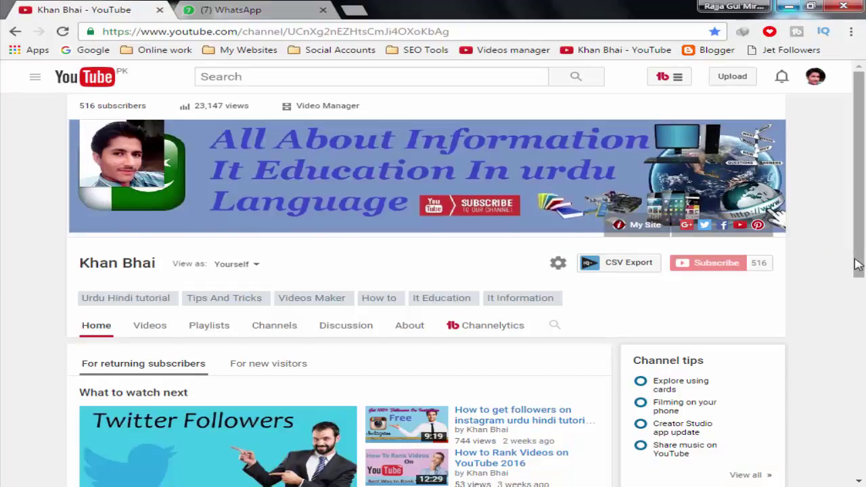
{"action": "scroll", "coordinate": [858, 264], "scroll_direction": "down", "scroll_amount": 1}
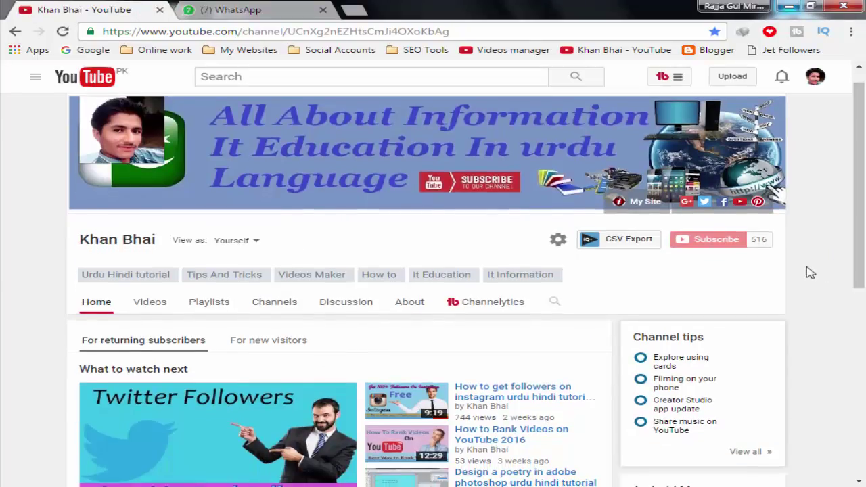